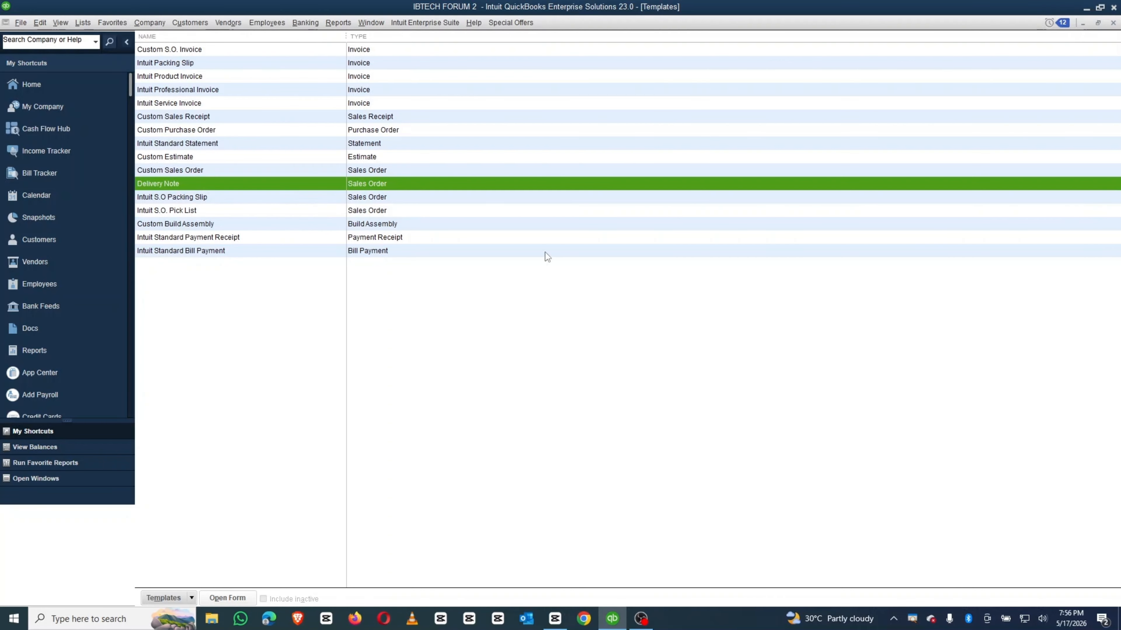
# - Open the Delivery Note template and preview its printed form
pyautogui.doubleClick(273, 185)
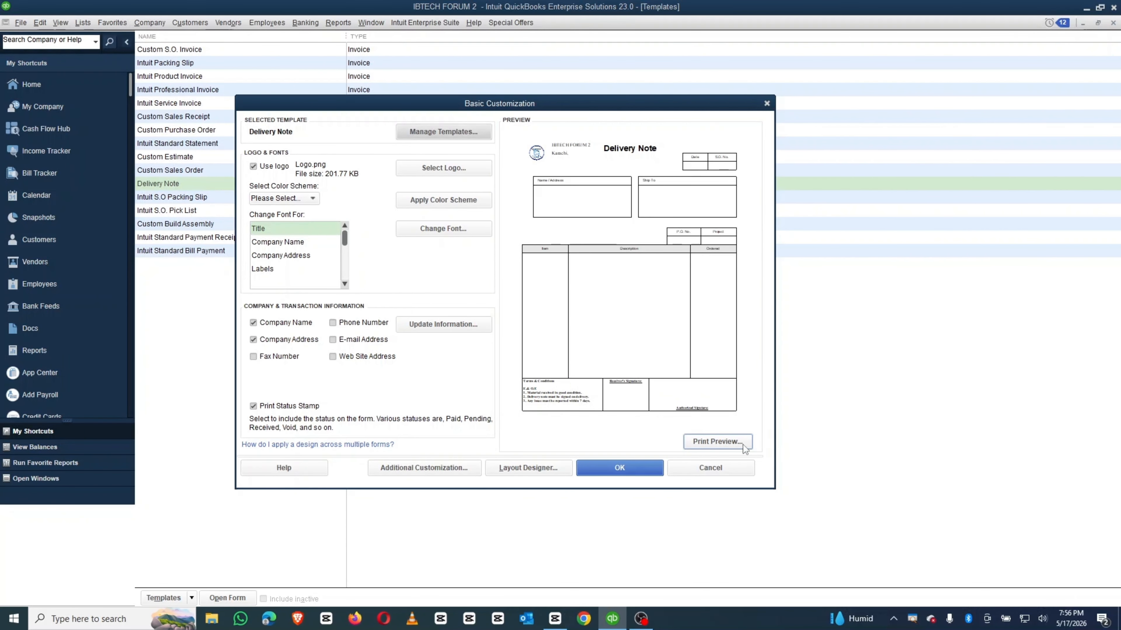
pyautogui.click(744, 446)
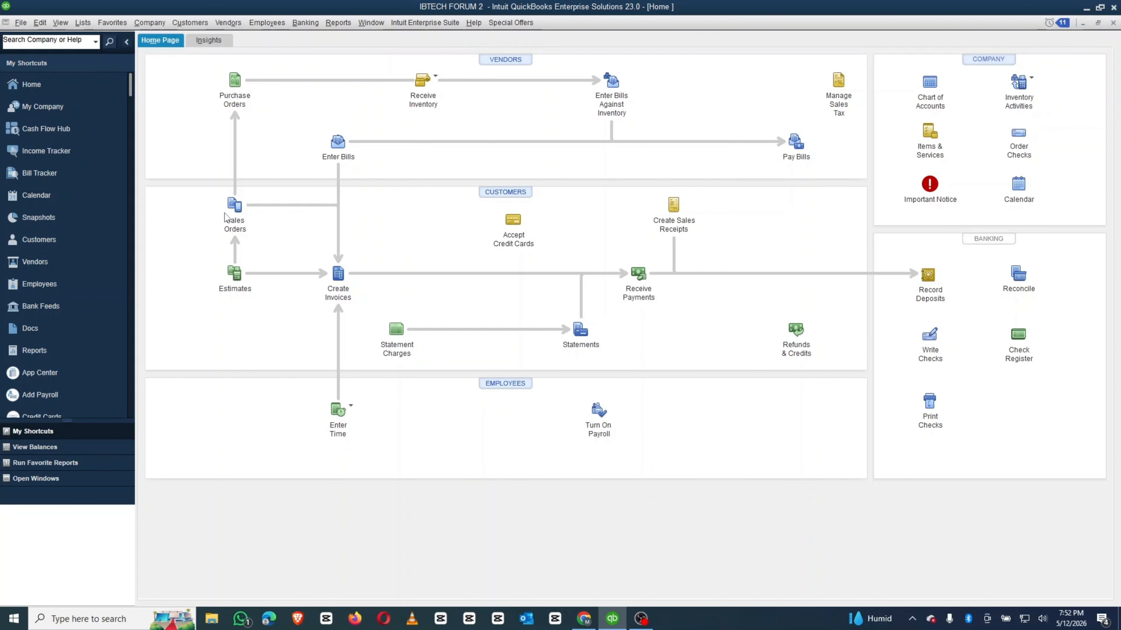
# - View a blank sales order form from the home page's customer workflow, and close it
pyautogui.click(229, 204)
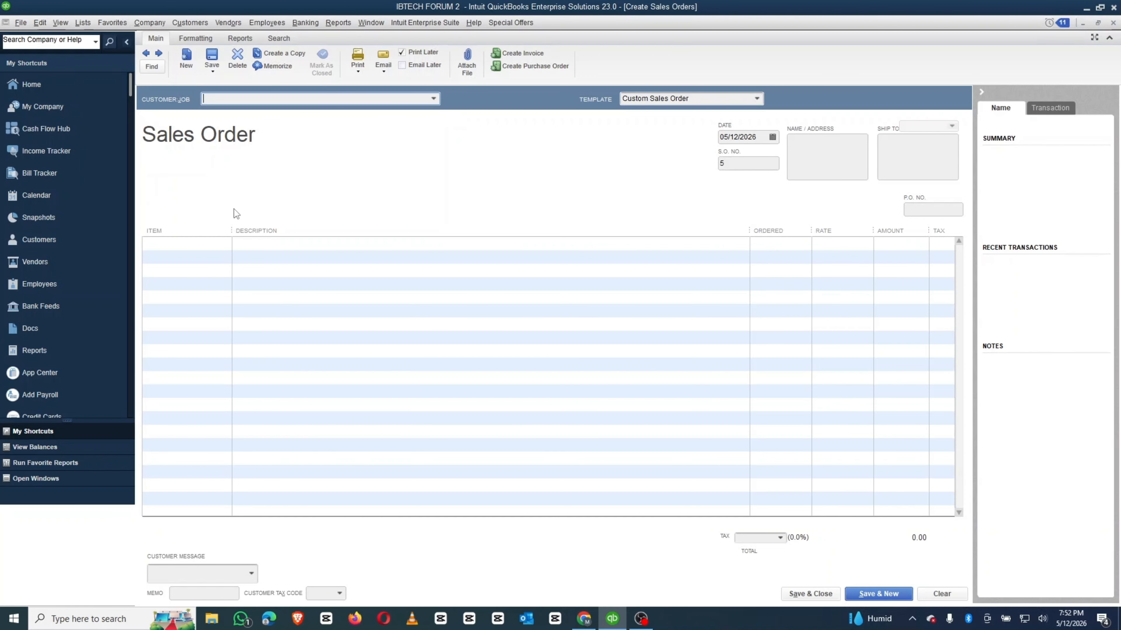
pyautogui.press('Escape')
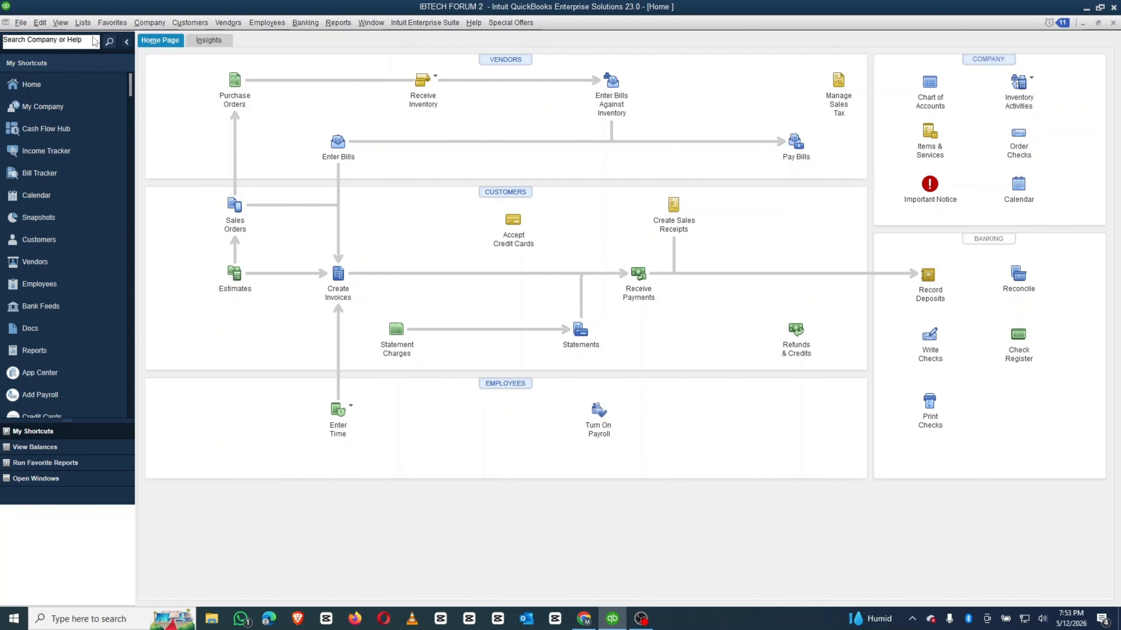
# - Create a new template of type Sales Order in the company's templates list
pyautogui.click(83, 23)
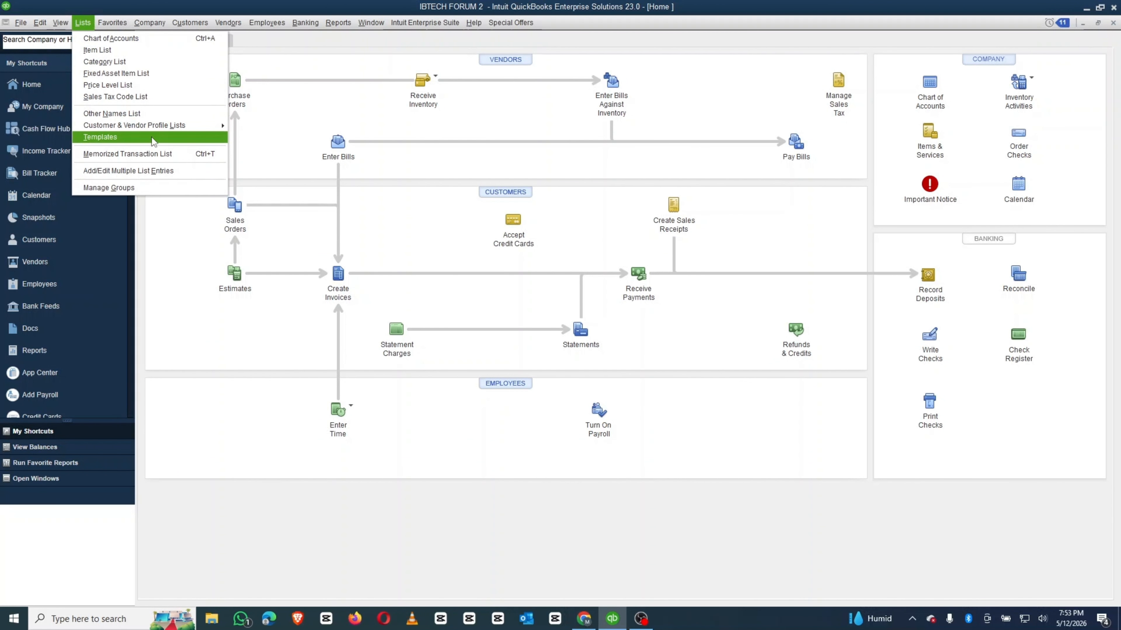
pyautogui.click(137, 140)
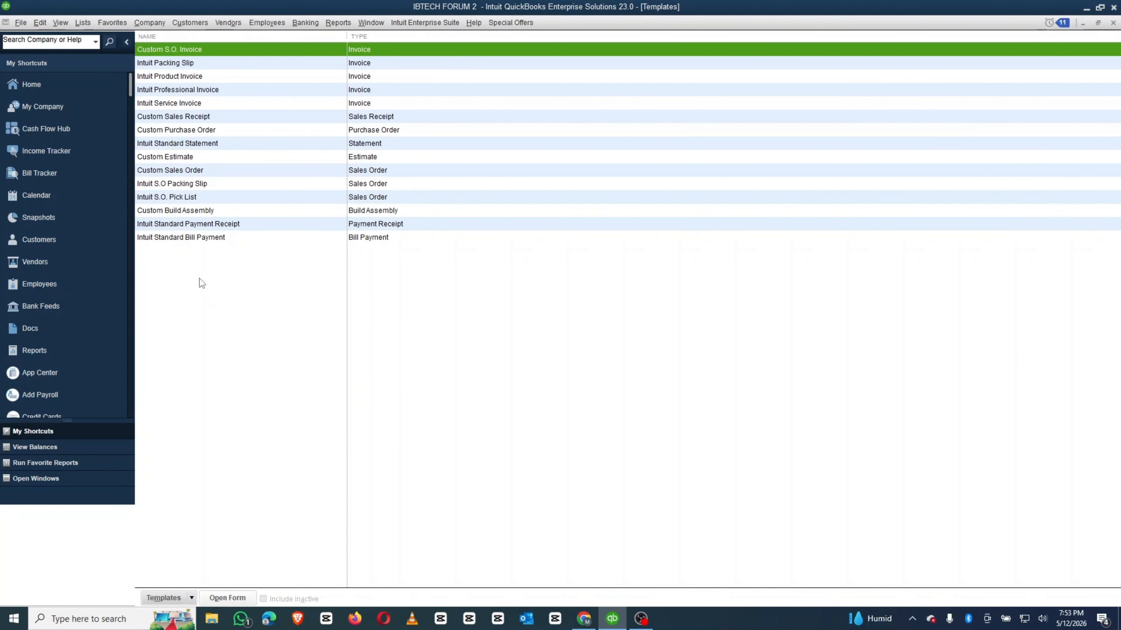
pyautogui.click(211, 286)
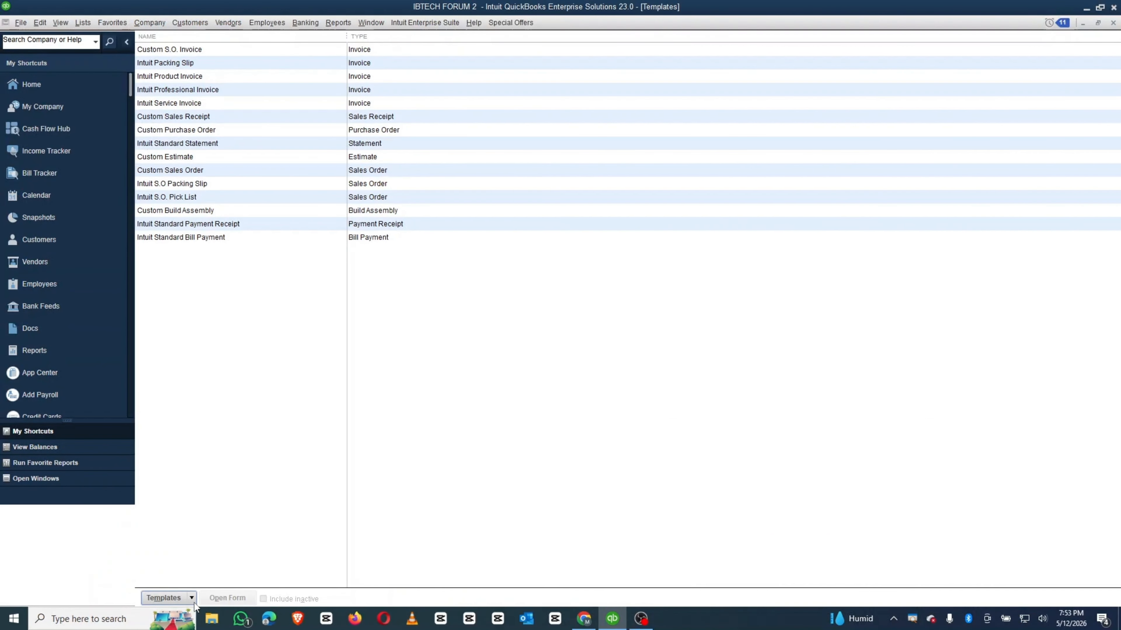
pyautogui.click(224, 566)
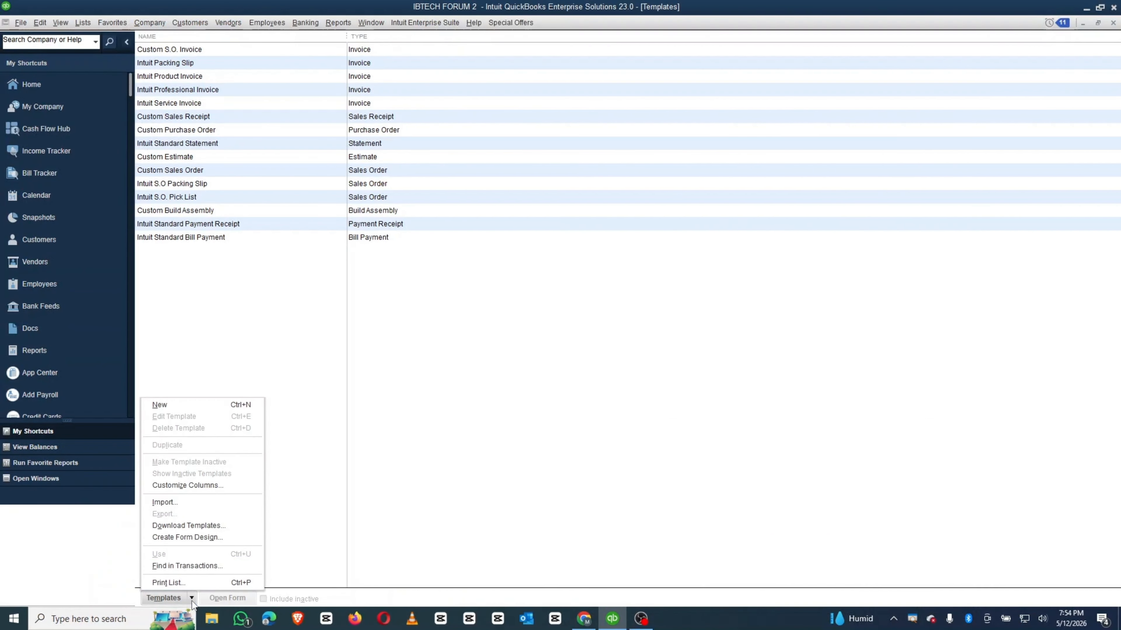
pyautogui.click(232, 408)
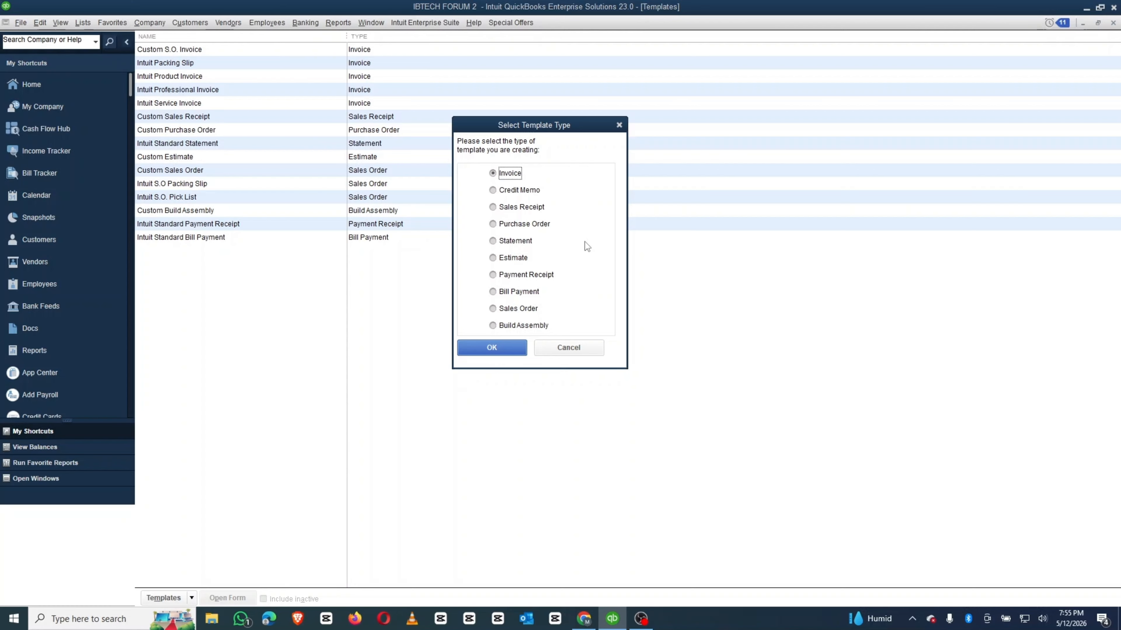
pyautogui.click(492, 309)
pyautogui.click(483, 347)
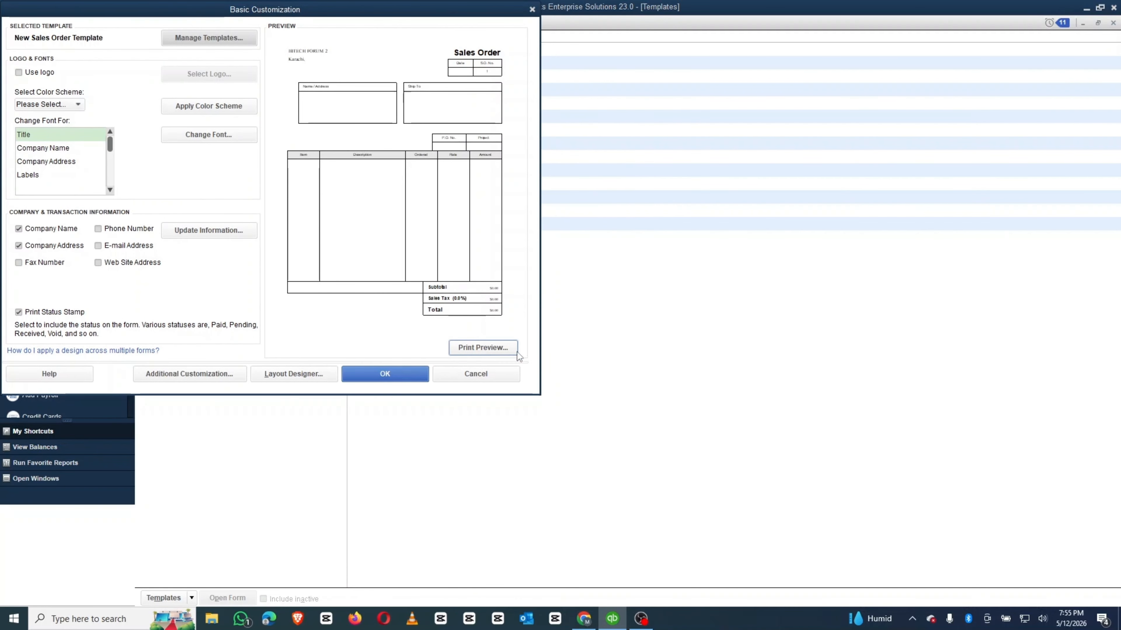
# - Preview the printed form of the new sales order template
pyautogui.moveTo(349, 8); pyautogui.dragTo(535, 50)
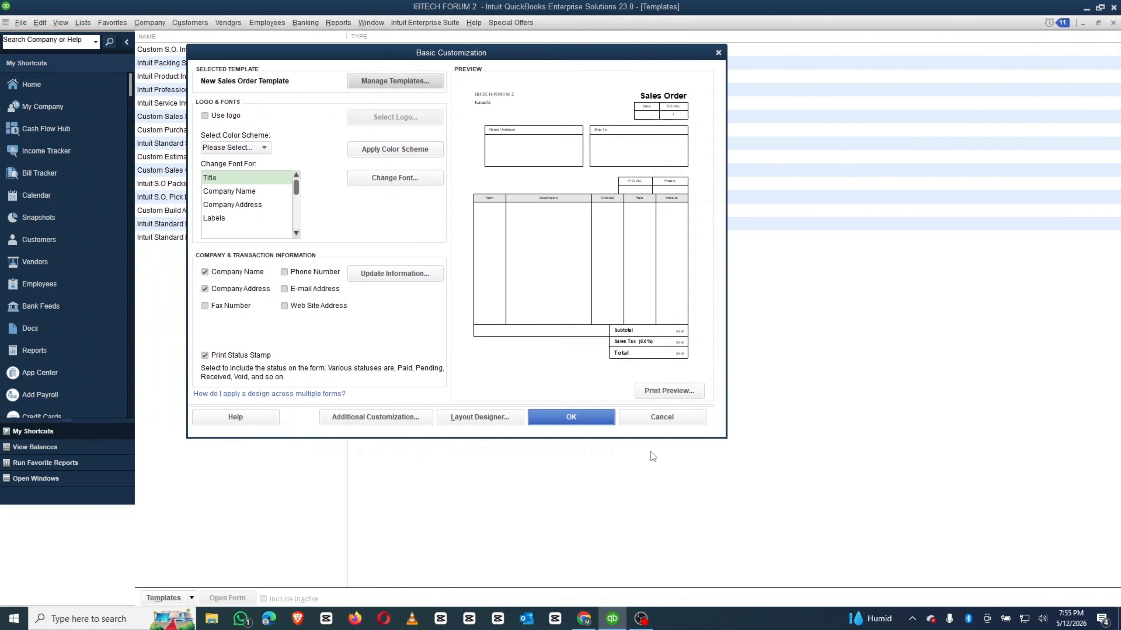
pyautogui.click(699, 395)
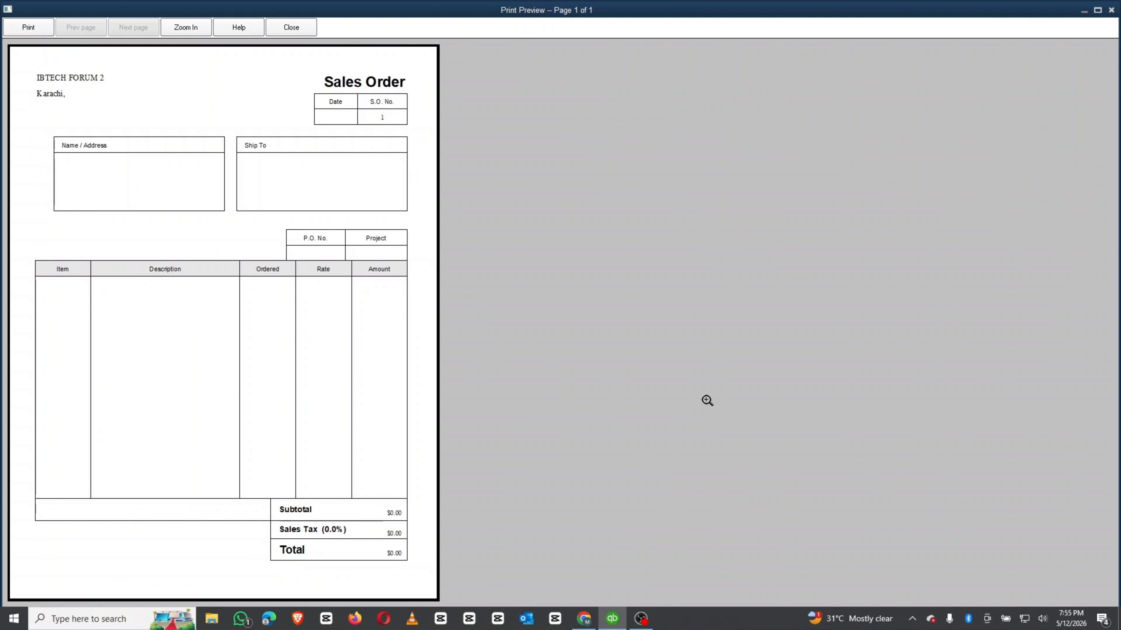
pyautogui.press('Escape')
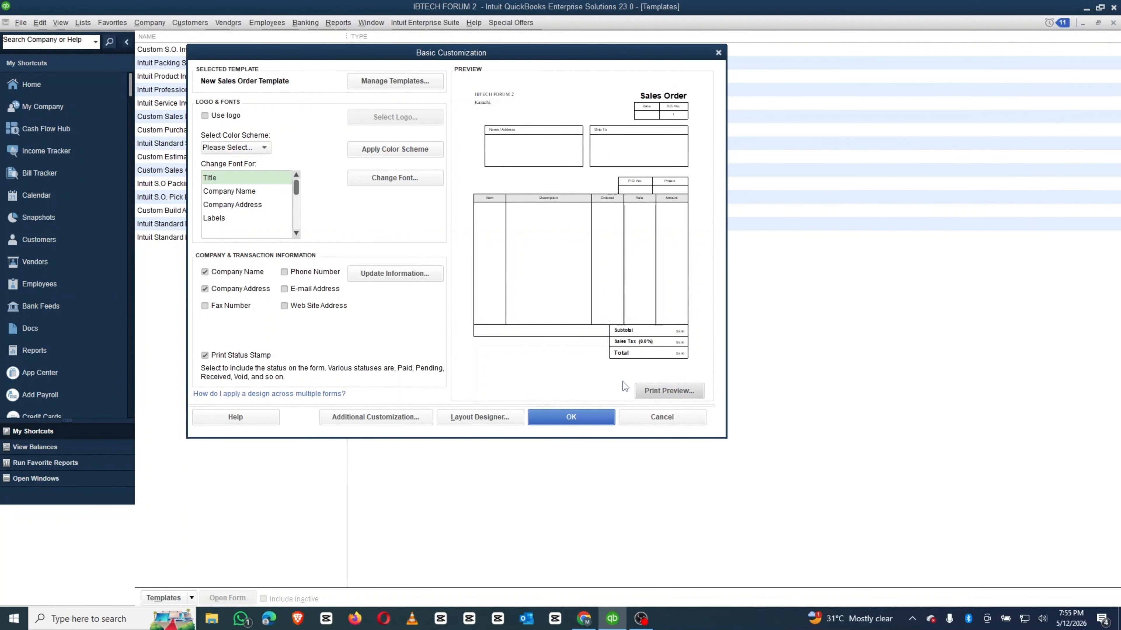
# - Rename the new sales order template as Delivery Note and return to the templates list
pyautogui.click(394, 78)
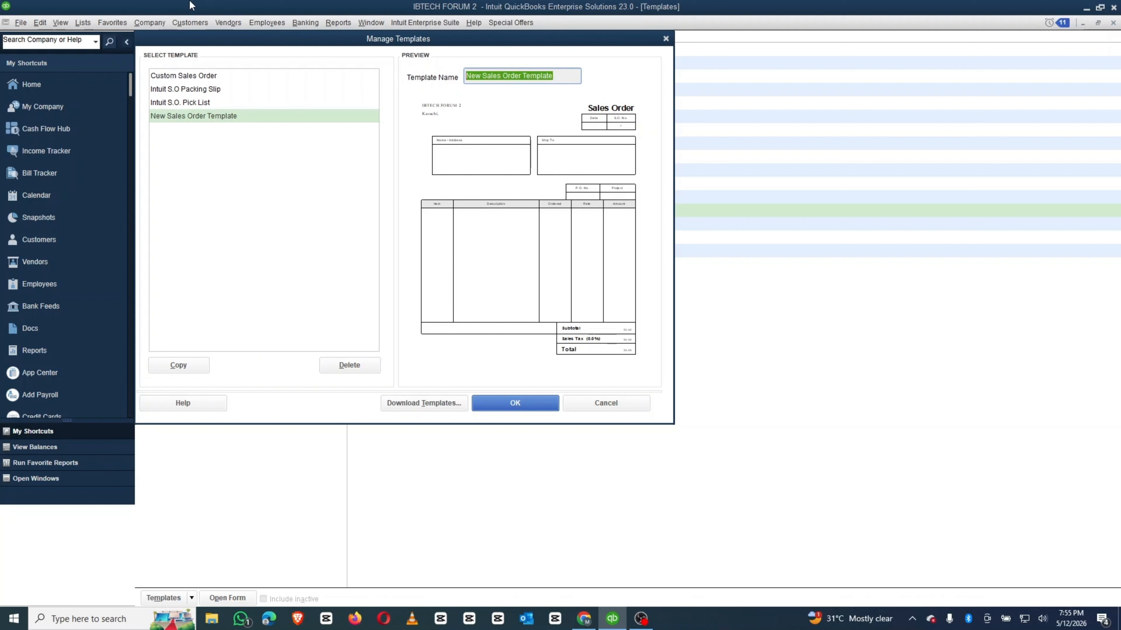
pyautogui.write('Delivery')
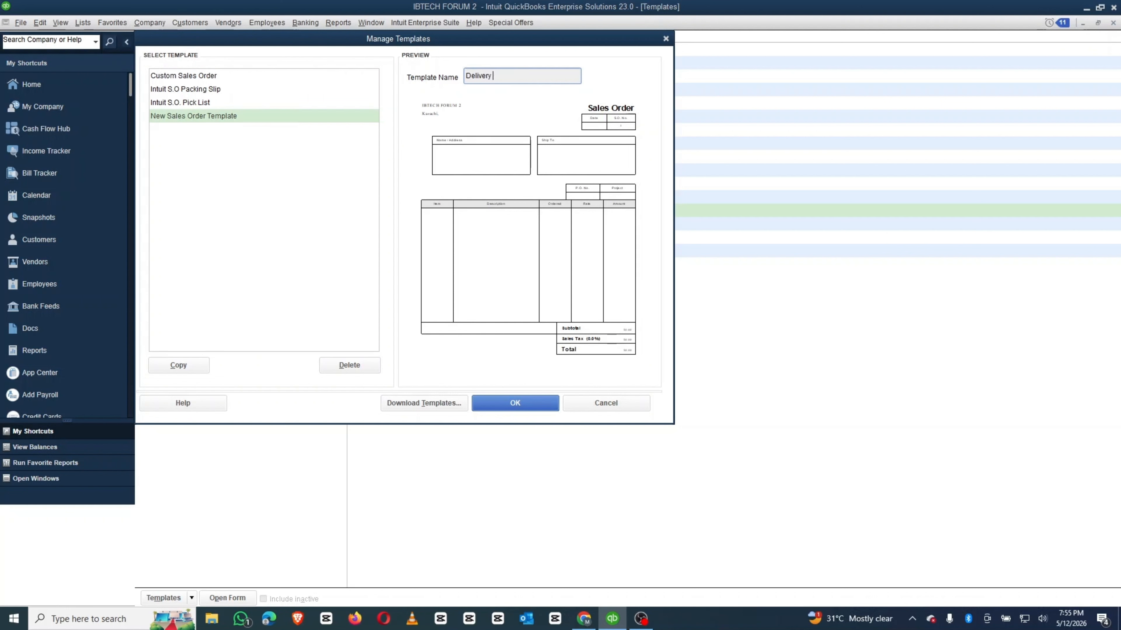
pyautogui.write(' Note')
pyautogui.press('Return')
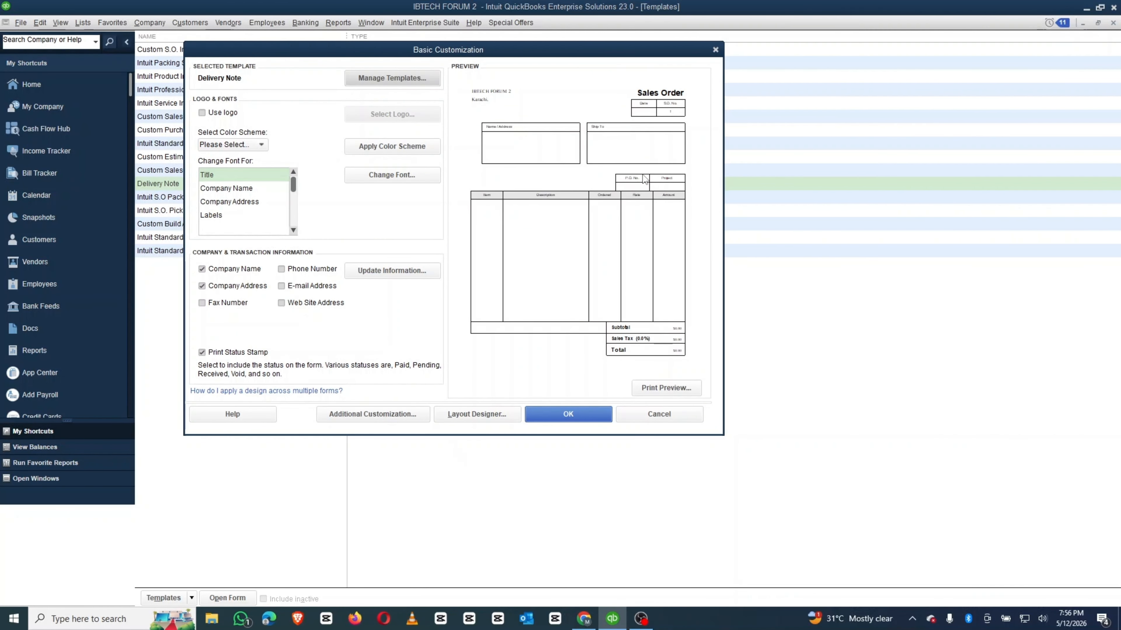
pyautogui.click(662, 416)
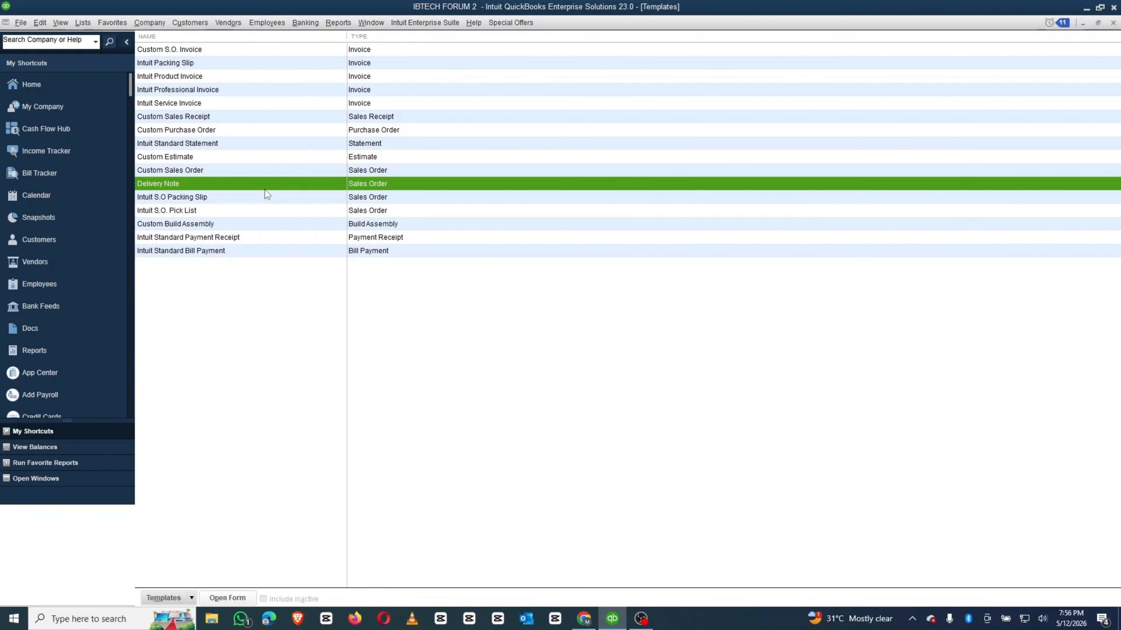
# - Change the Delivery Note template's default header title to "Delivery Note" and preview the printed form
pyautogui.doubleClick(236, 182)
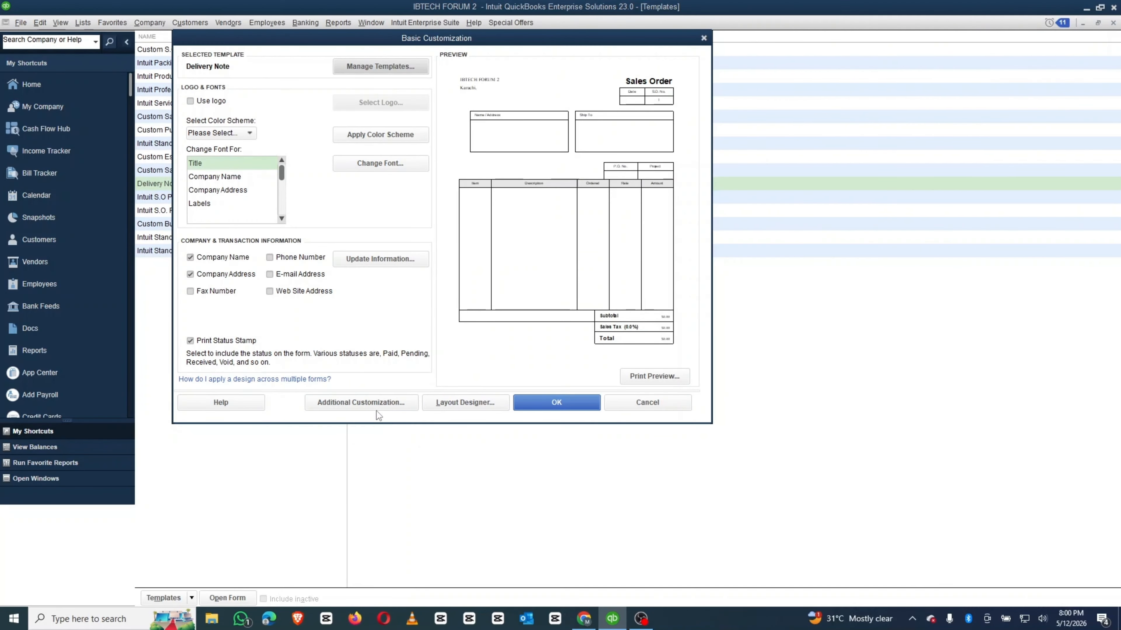
pyautogui.click(373, 408)
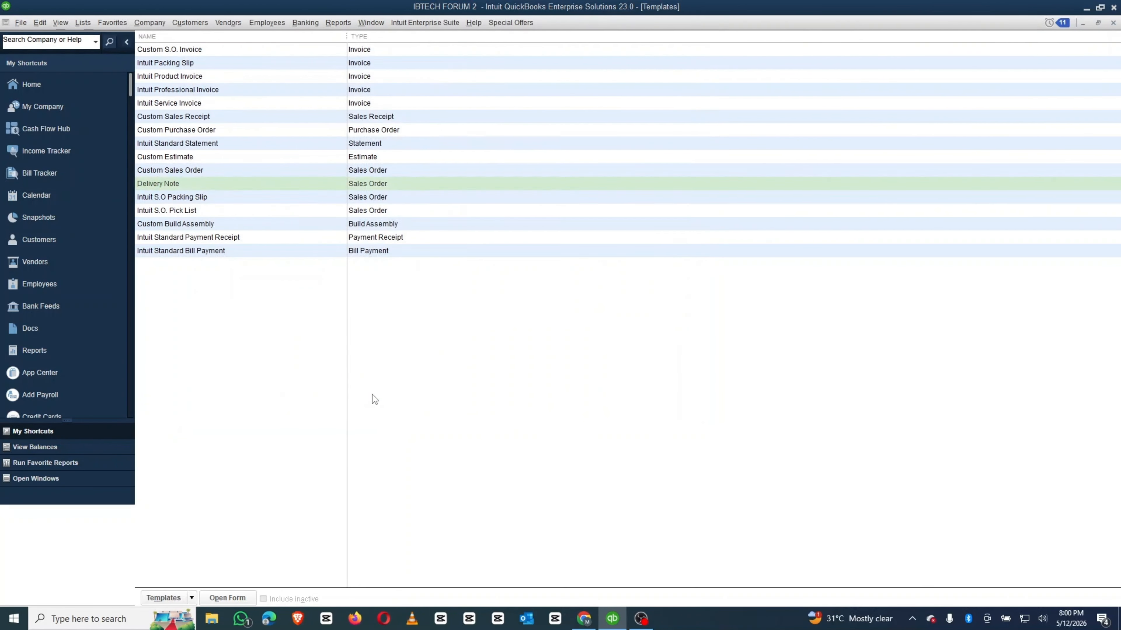
pyautogui.moveTo(365, 141); pyautogui.dragTo(297, 138)
pyautogui.write('Delivery ')
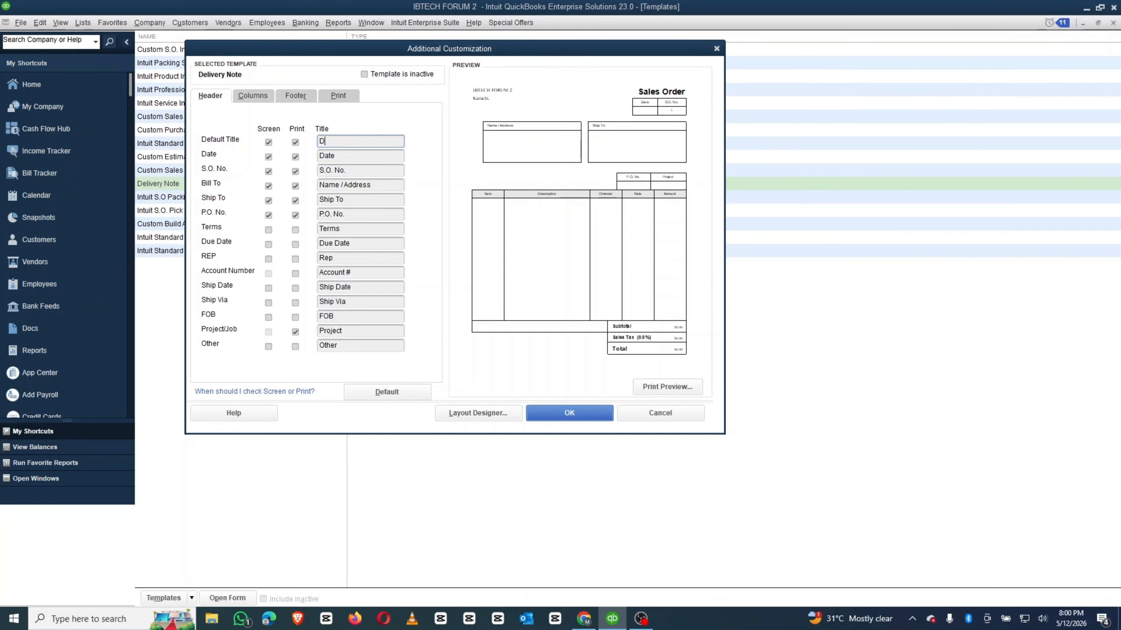
pyautogui.write('Note')
pyautogui.click(388, 155)
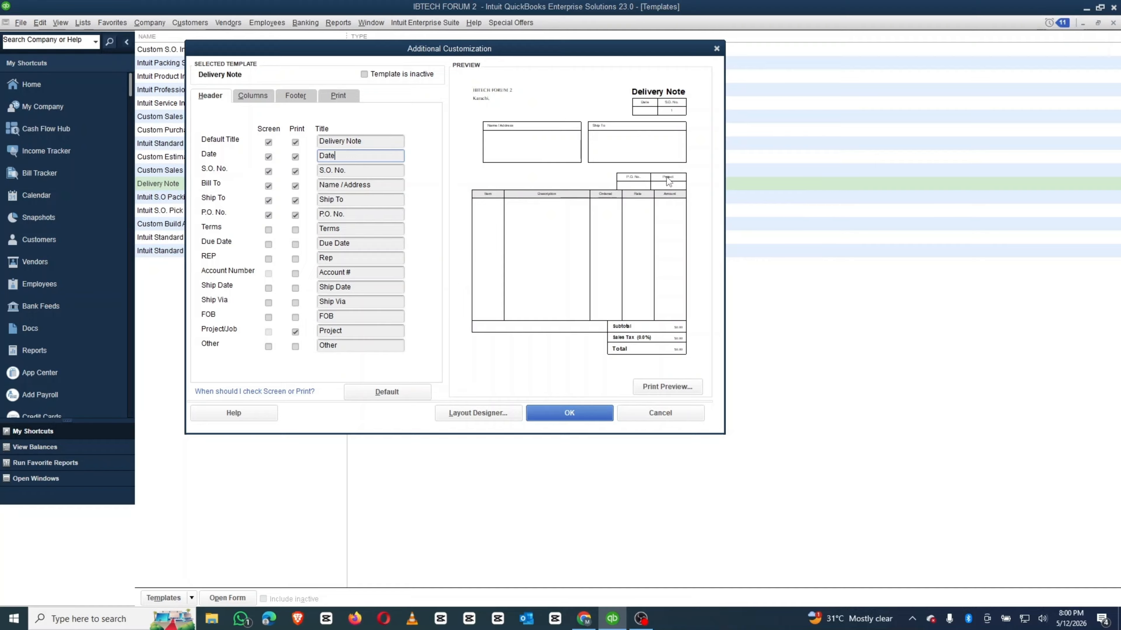
pyautogui.click(667, 387)
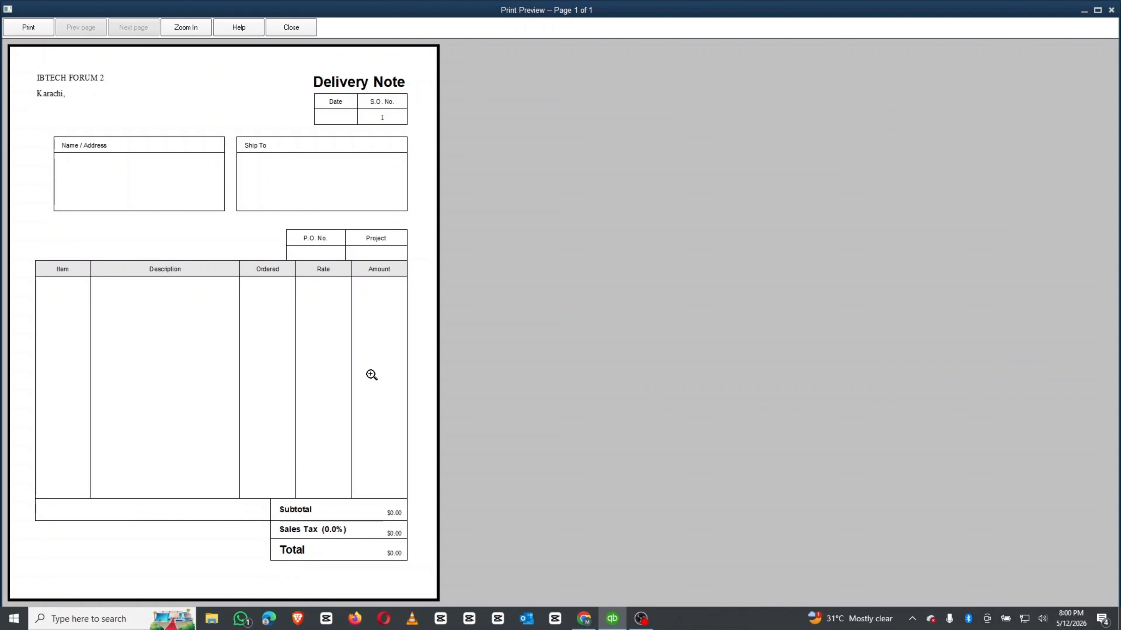
pyautogui.press('Escape')
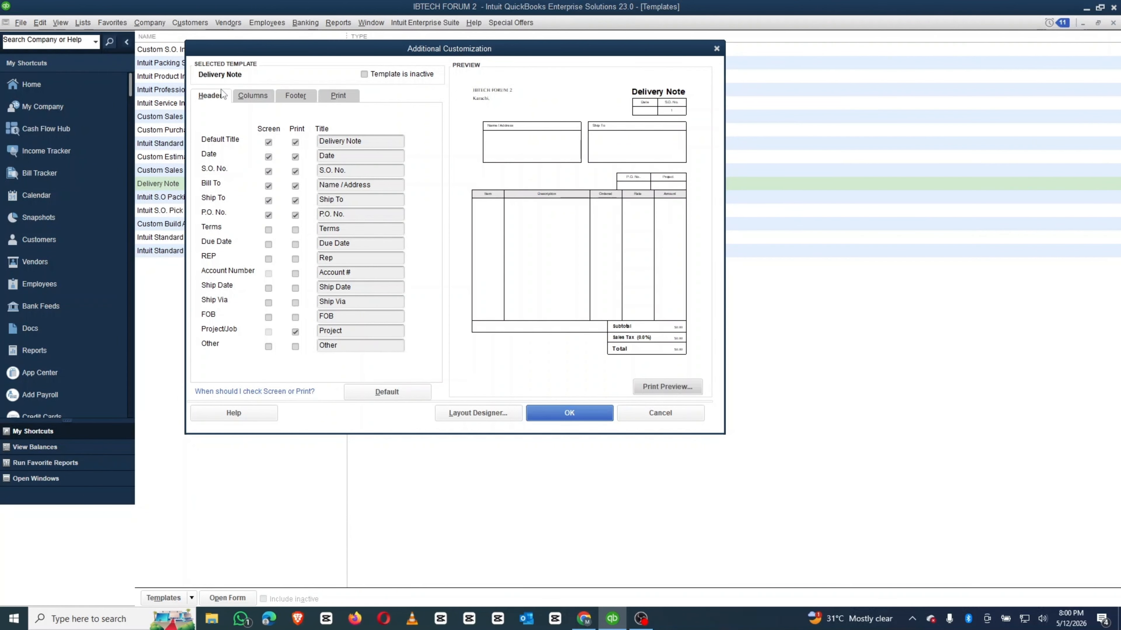
# - Exclude the Rate column from screen and print and the Amount column from print, and preview the form
pyautogui.click(253, 95)
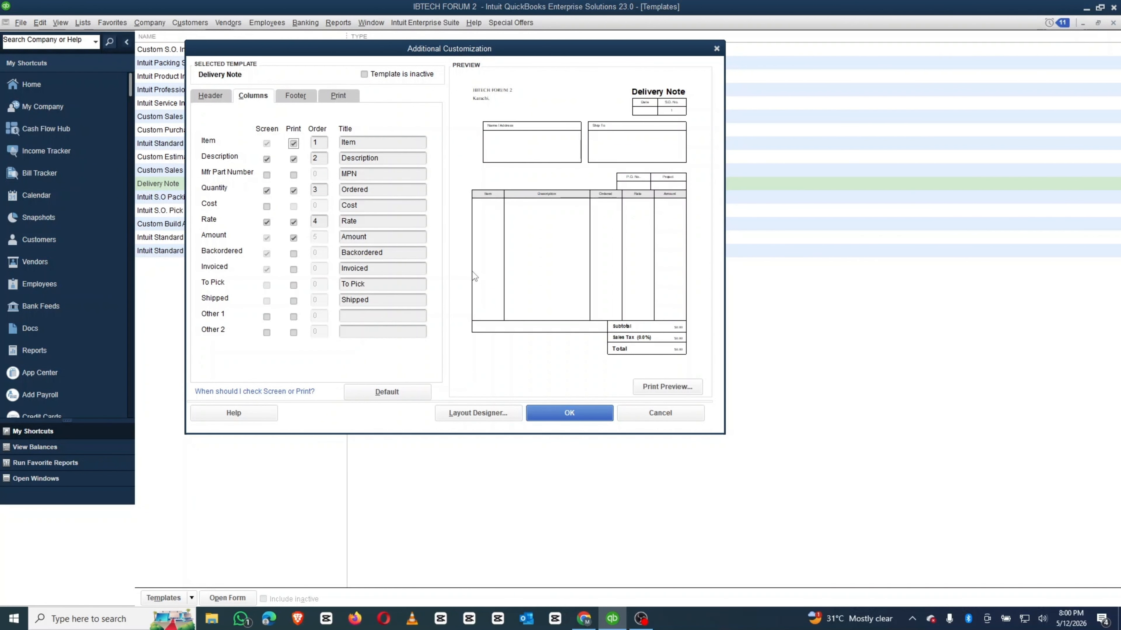
pyautogui.click(267, 223)
pyautogui.click(293, 222)
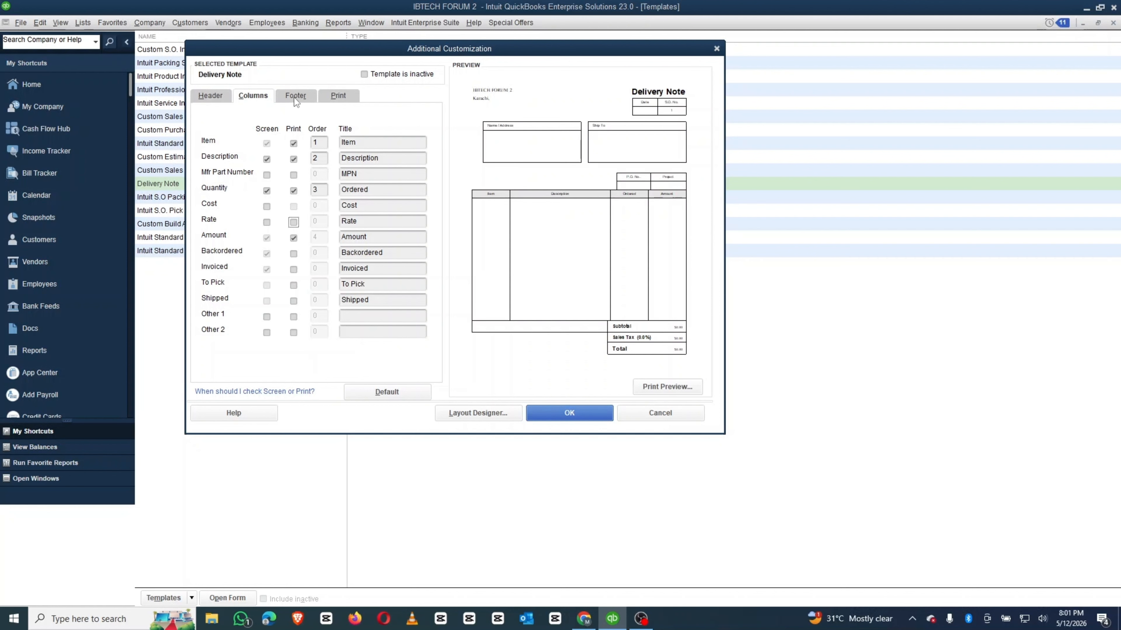
pyautogui.click(294, 238)
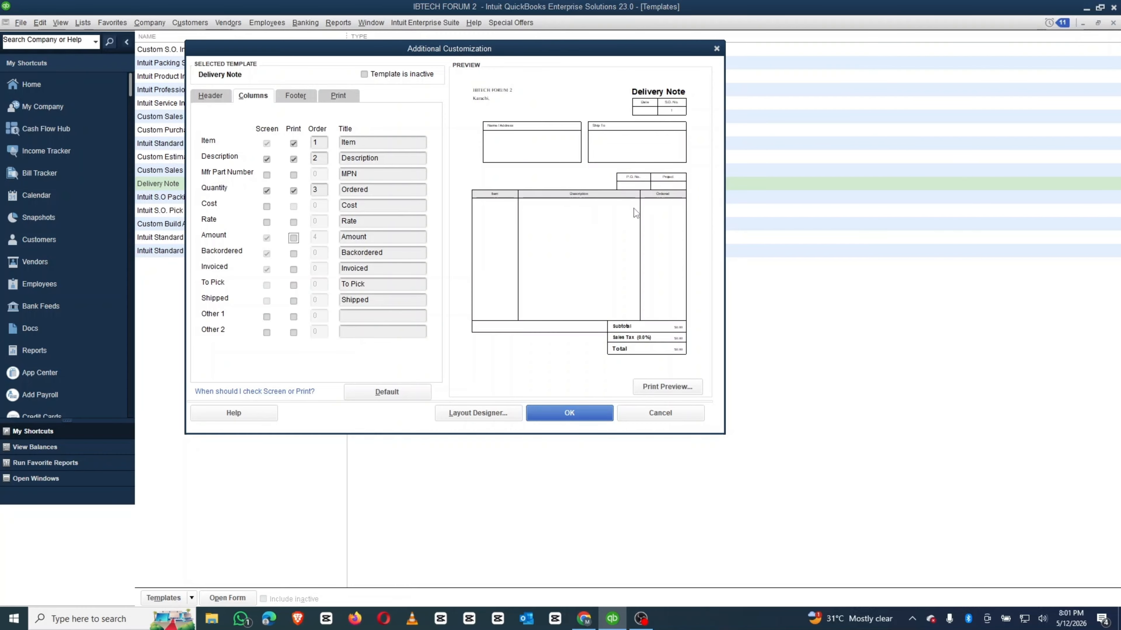
pyautogui.click(669, 388)
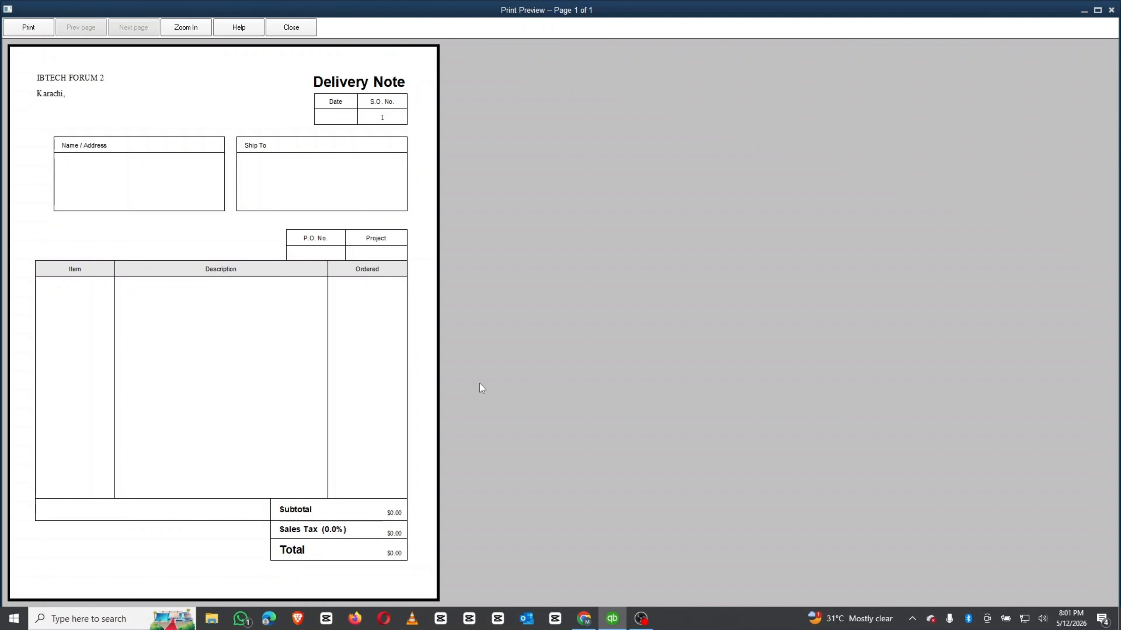
pyautogui.press('Escape')
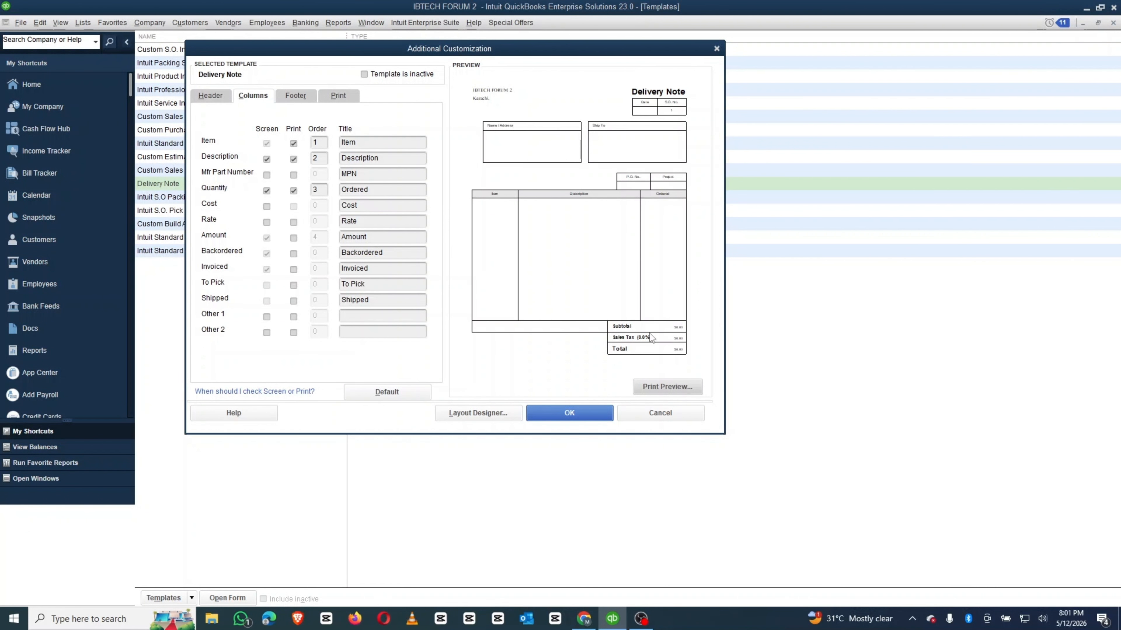
# - Exclude Subtotal, Sales Tax and Total from the printed footer, and preview the form
pyautogui.click(295, 96)
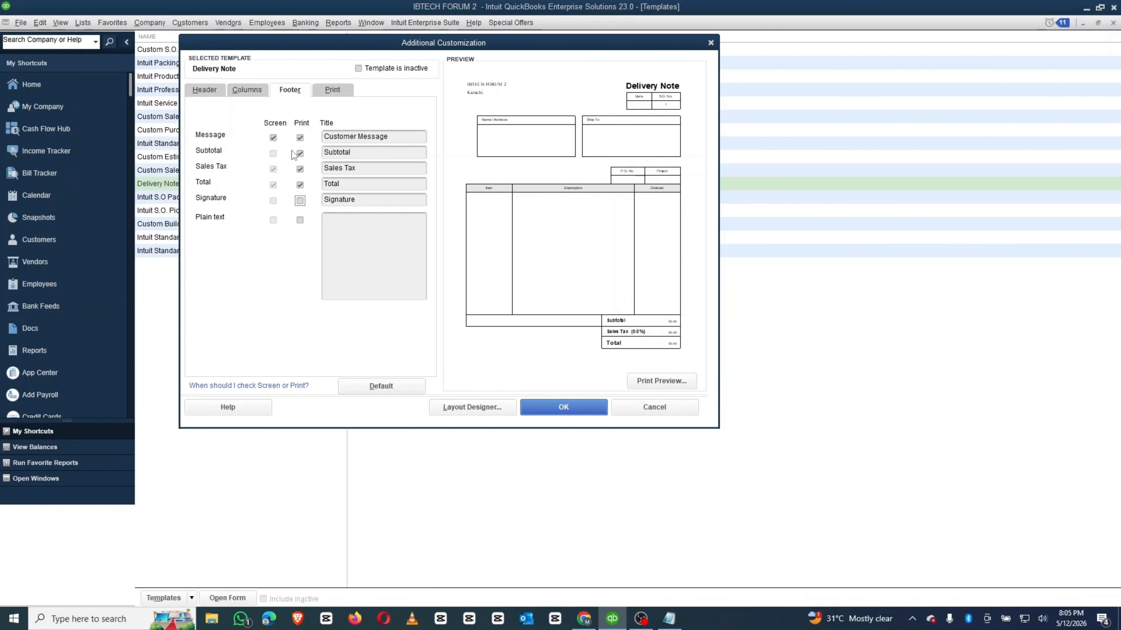
pyautogui.click(385, 140)
pyautogui.press('Tab')
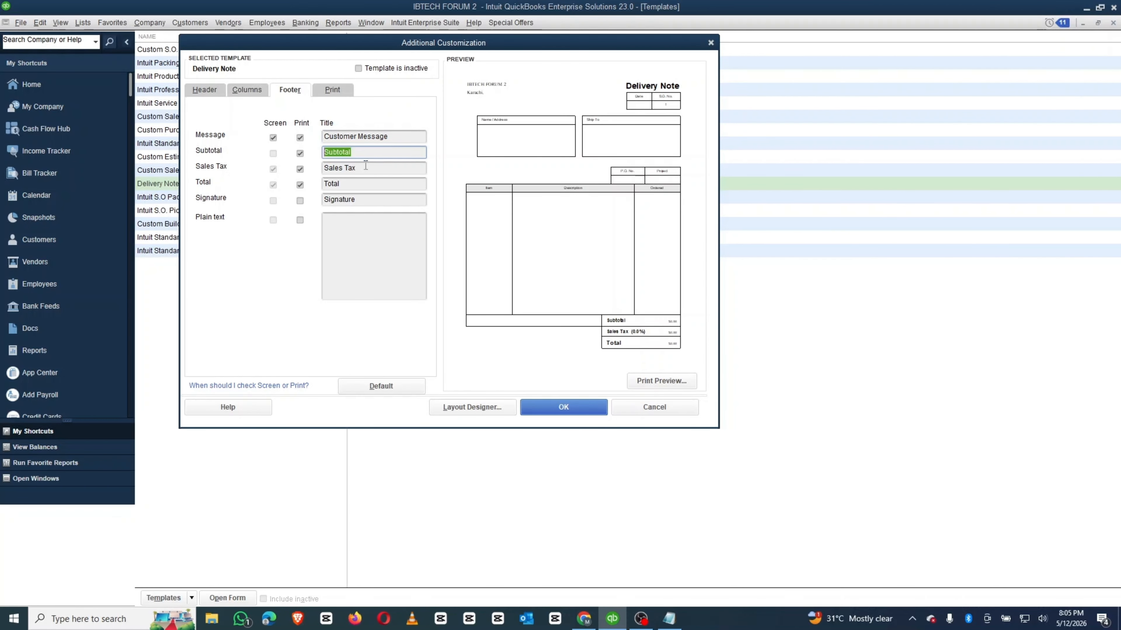
pyautogui.press('Tab')
pyautogui.click(300, 154)
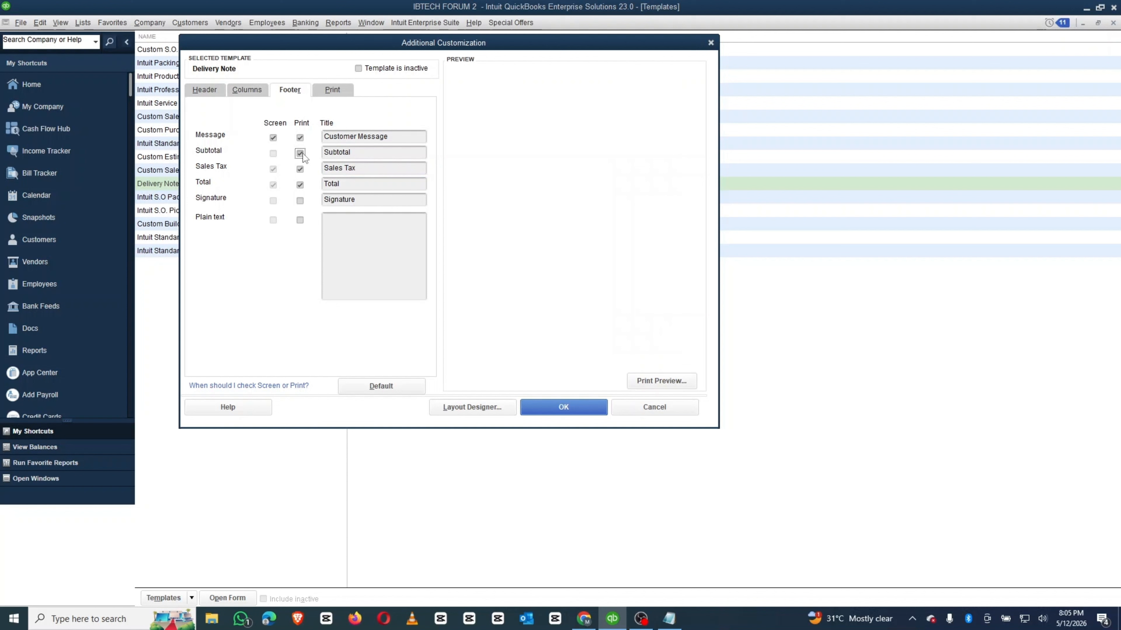
pyautogui.click(300, 169)
pyautogui.click(300, 185)
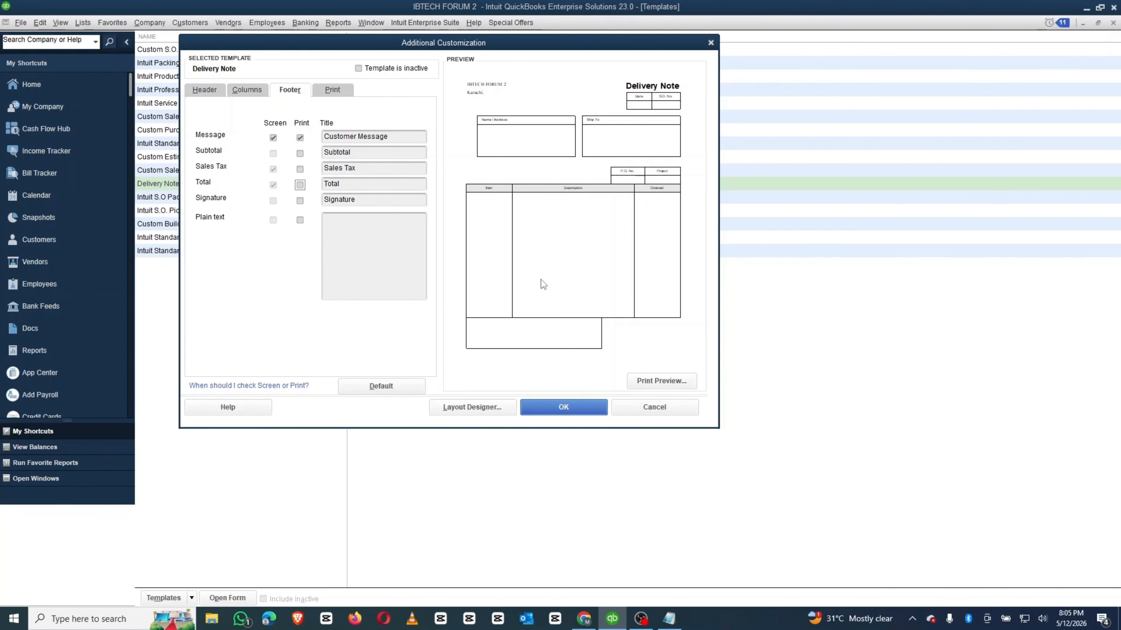
pyautogui.click(662, 380)
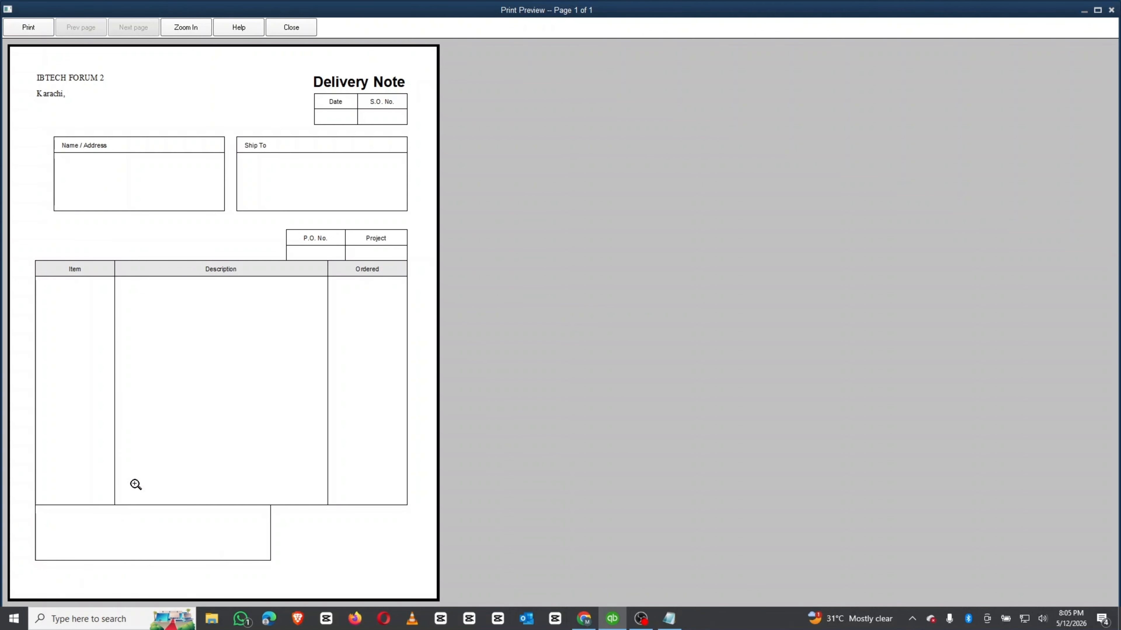
pyautogui.press('Escape')
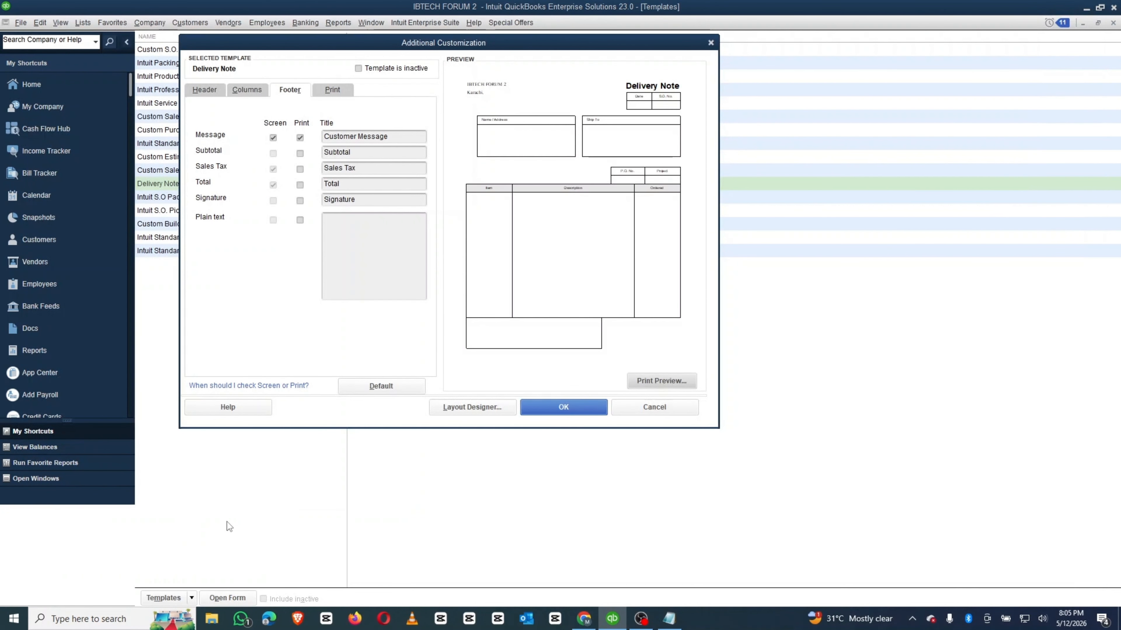
# - Delete the Customer Message field below the items table in the Delivery Note layout
pyautogui.click(484, 412)
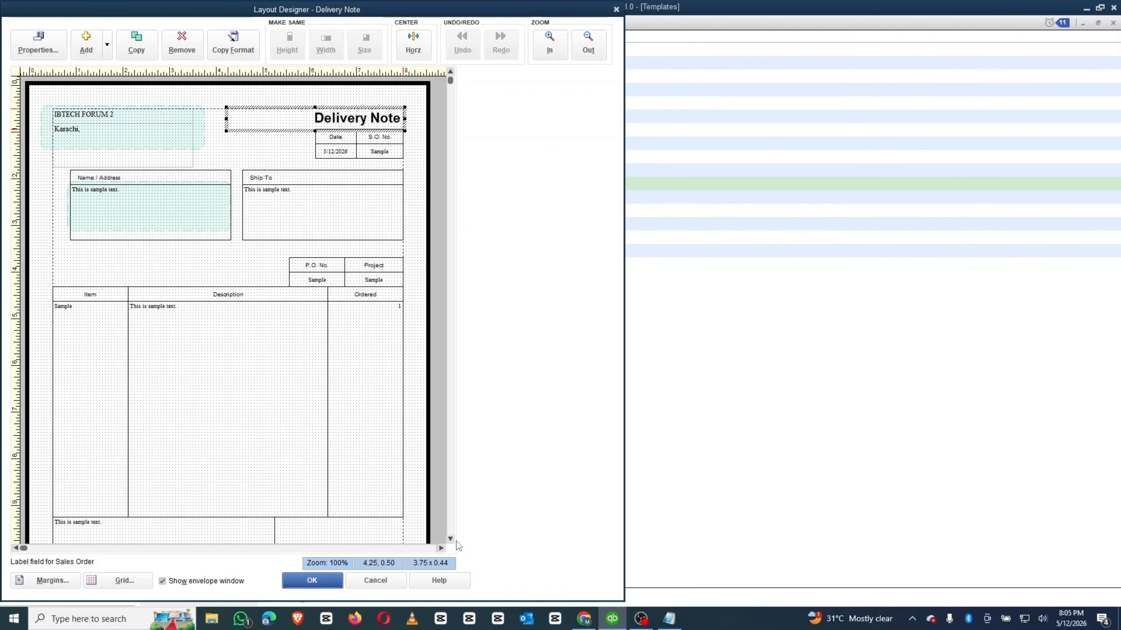
pyautogui.click(451, 539)
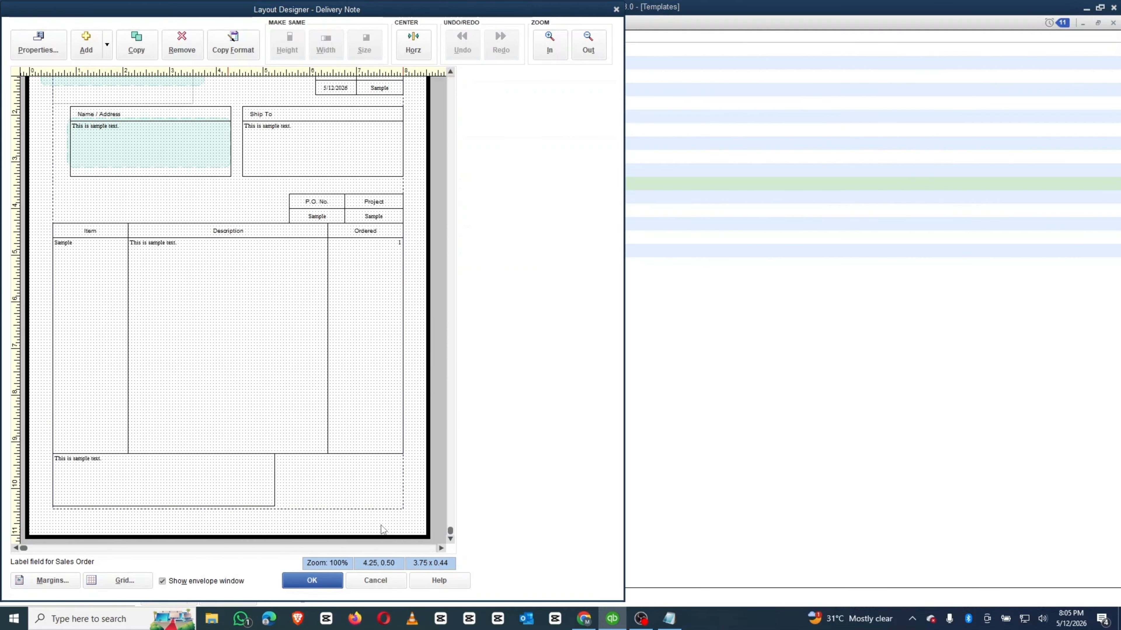
pyautogui.click(275, 505)
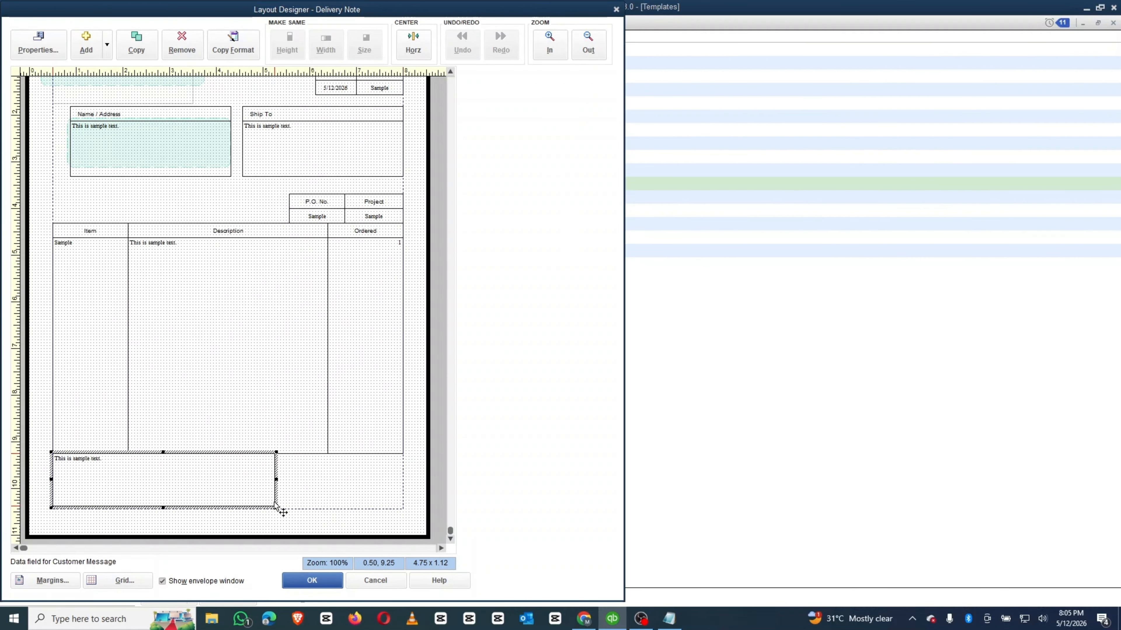
pyautogui.press('Delete')
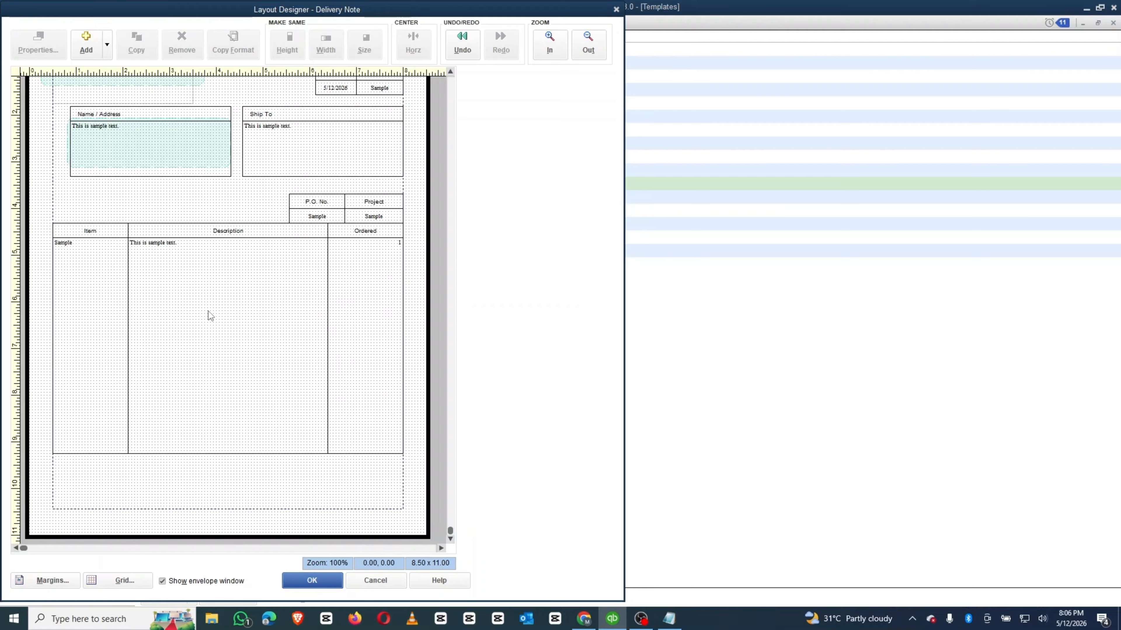
# - Add a text box with the Terms & Conditions heading, E.& O.E, and three terms on good condition, signing on delivery and reporting issues within 7 days
pyautogui.click(88, 41)
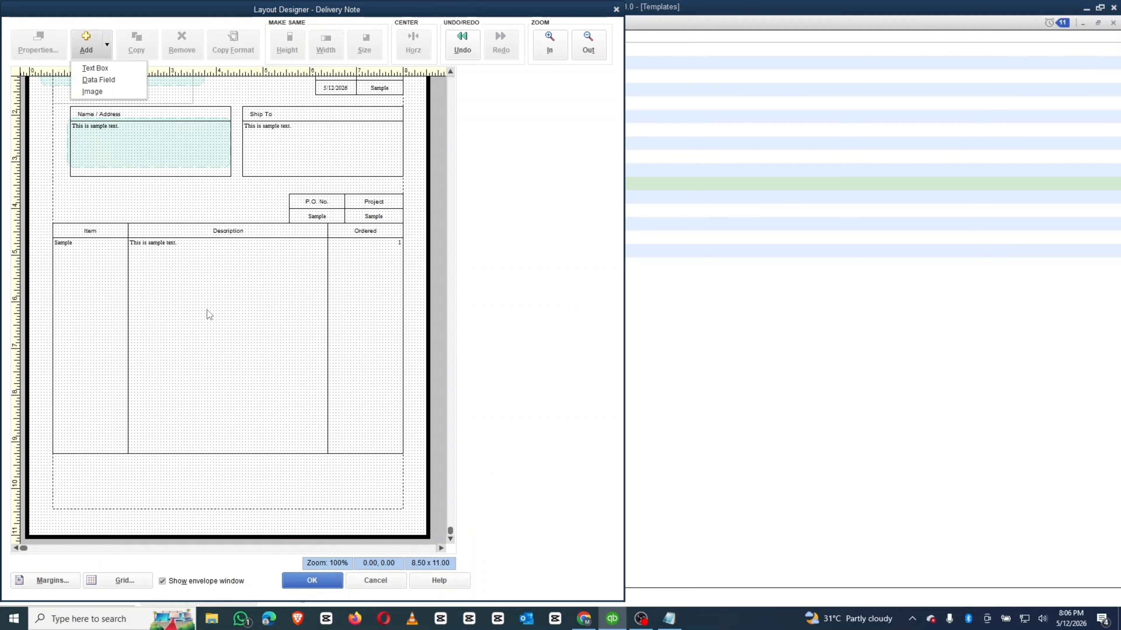
pyautogui.click(97, 68)
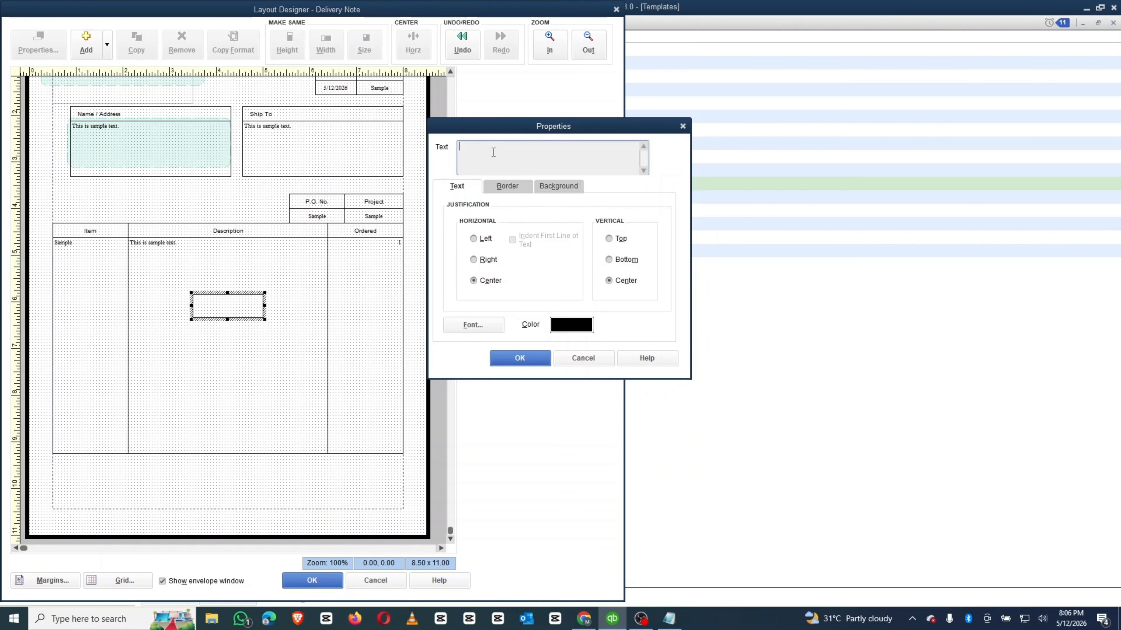
pyautogui.write('1. Material received in good condition. 2. Delivery note must be signed on delivery. 3. Any issue must be reported within 7 days.')
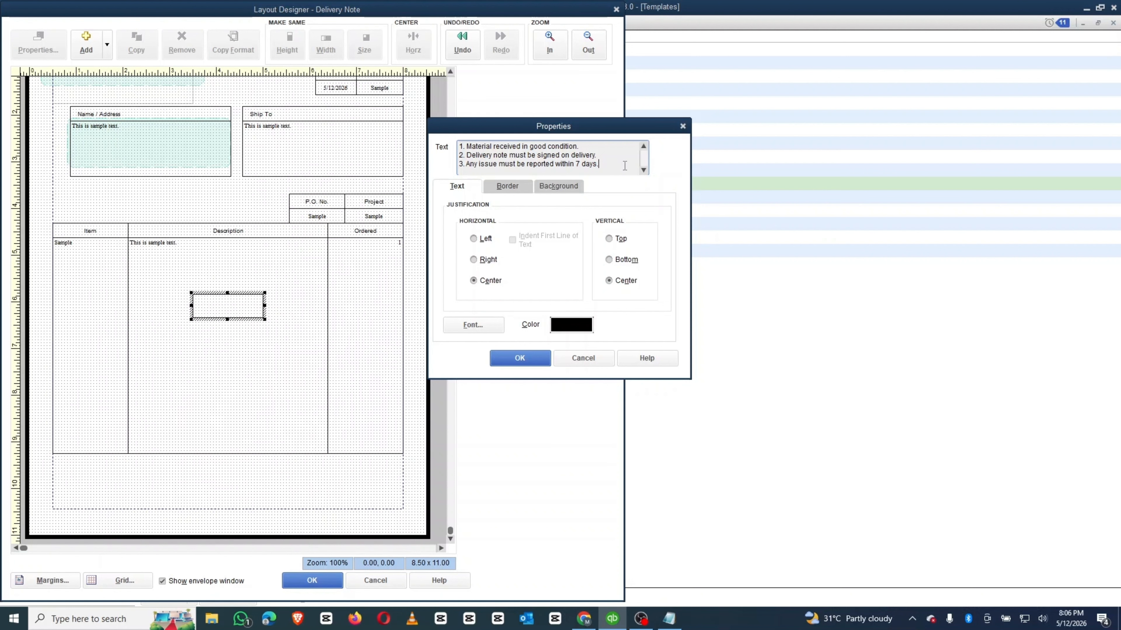
pyautogui.click(643, 146)
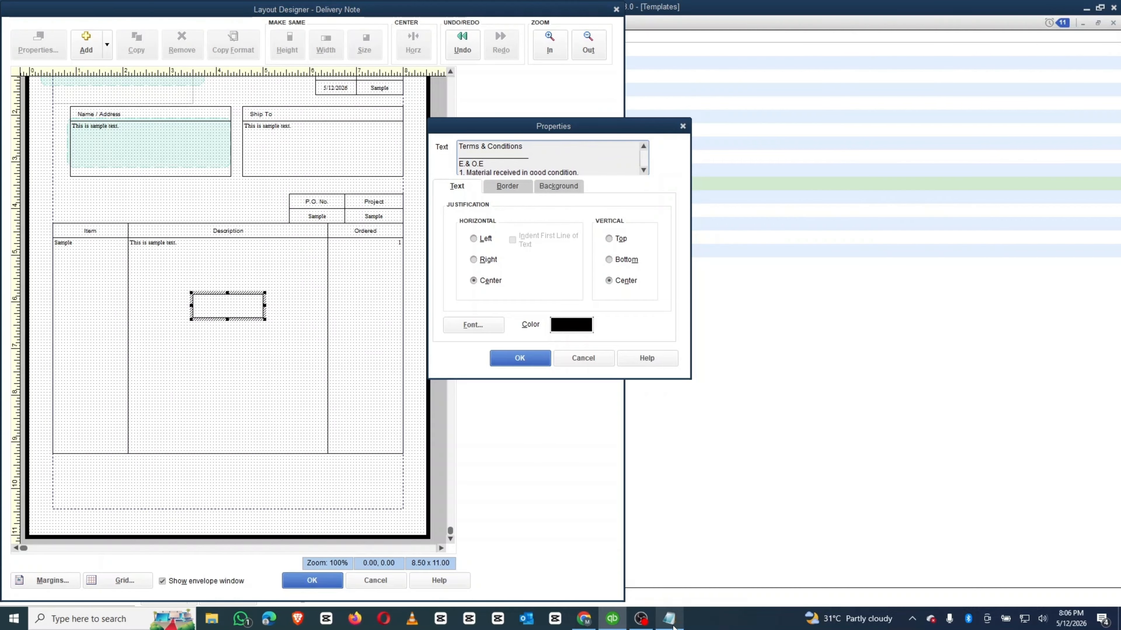
# - Switch to the delivery Challan file in Notepad to review the terms text, and return to the text box properties
pyautogui.click(675, 614)
pyautogui.click(296, 334)
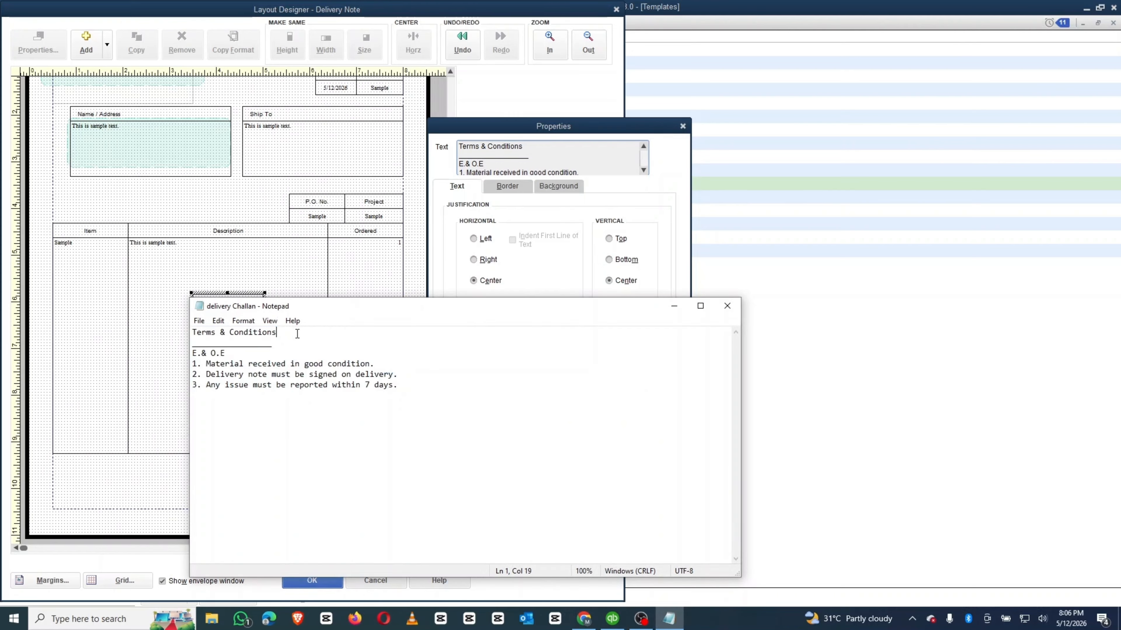
pyautogui.moveTo(305, 336); pyautogui.dragTo(317, 385)
pyautogui.click(290, 364)
pyautogui.click(262, 400)
pyautogui.click(325, 410)
pyautogui.moveTo(211, 385); pyautogui.dragTo(311, 391)
pyautogui.click(380, 430)
pyautogui.click(674, 305)
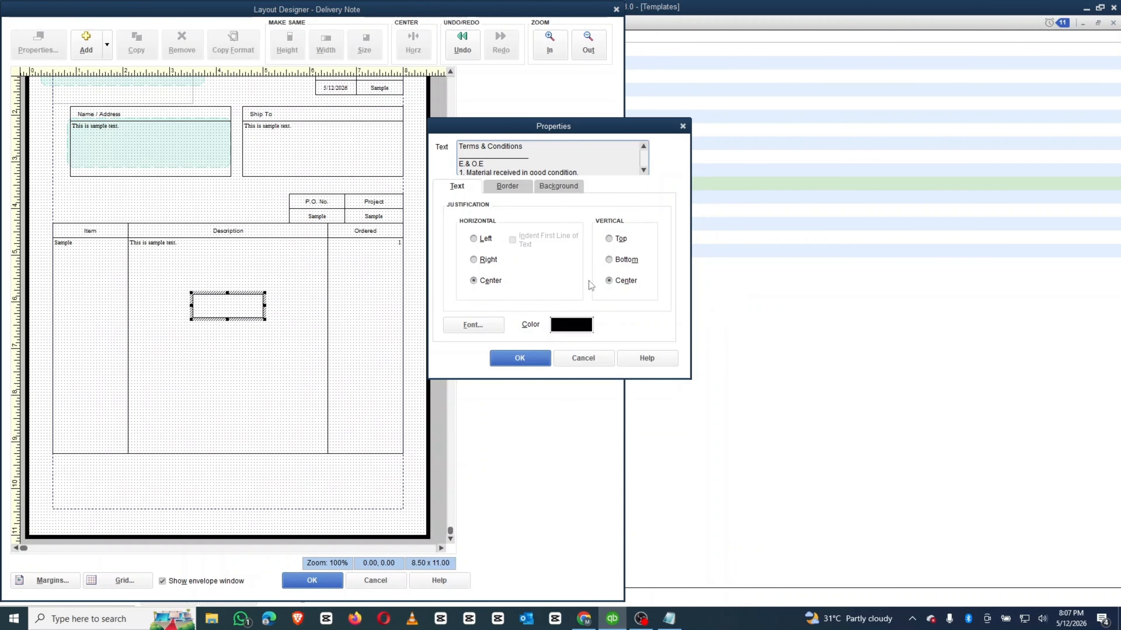
# - Justify the terms text left horizontally and top vertically, and accept the text box properties
pyautogui.click(474, 239)
pyautogui.click(609, 238)
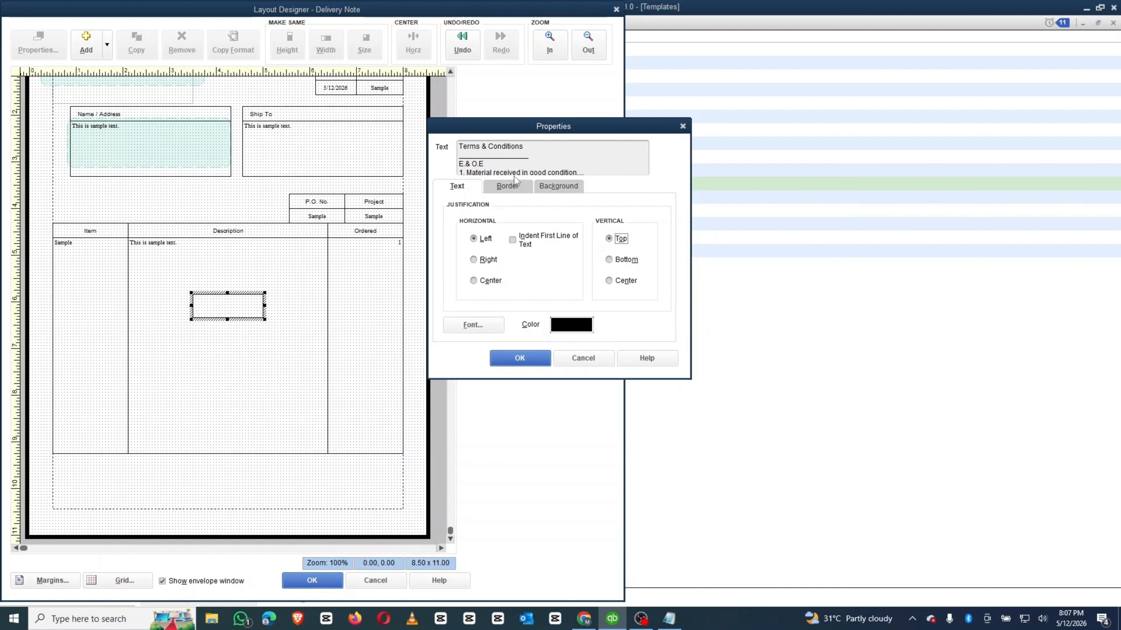
pyautogui.click(511, 358)
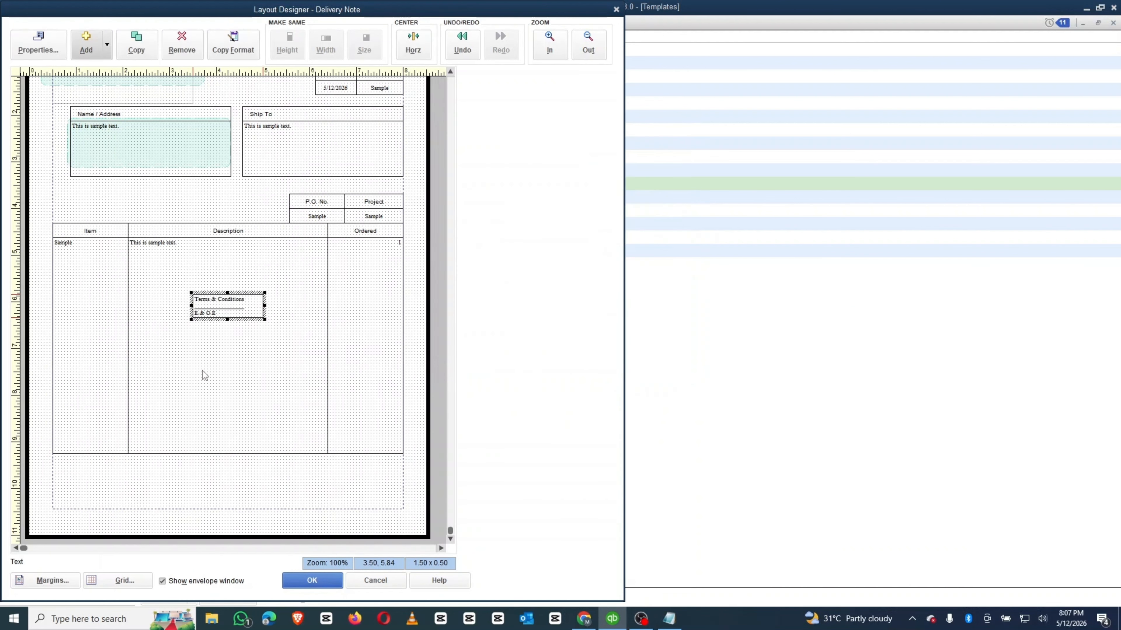
# - Resize the terms text box to about 2.81 × 1.12, place it below the items table at the left margin, and accept the layout
pyautogui.moveTo(225, 320); pyautogui.dragTo(228, 376)
pyautogui.moveTo(265, 334); pyautogui.dragTo(326, 335)
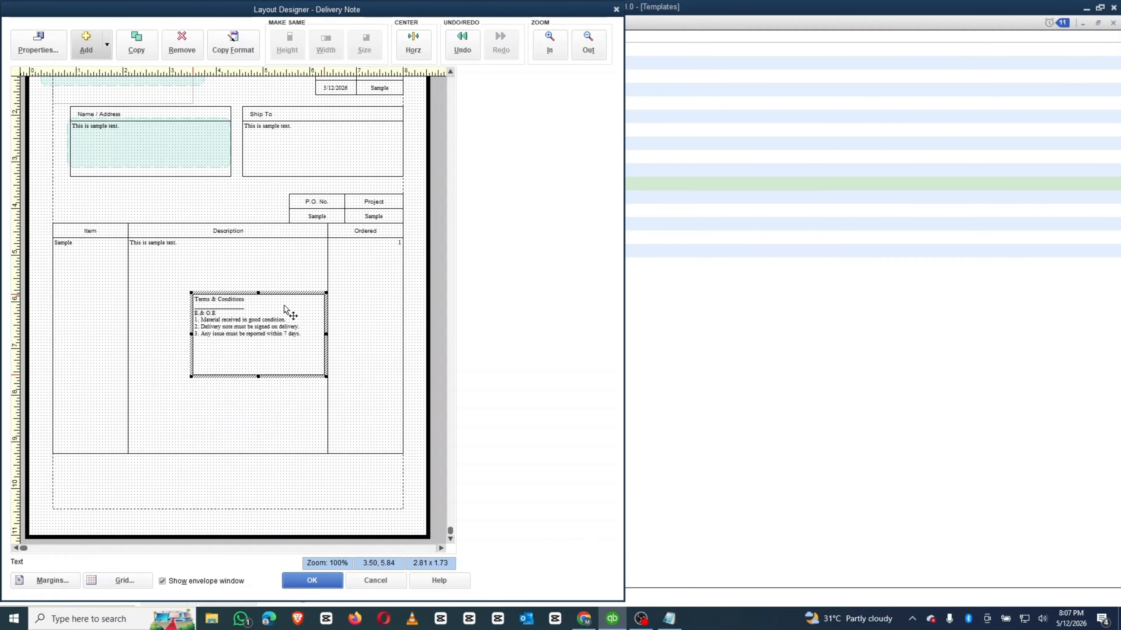
pyautogui.moveTo(270, 299); pyautogui.dragTo(110, 473)
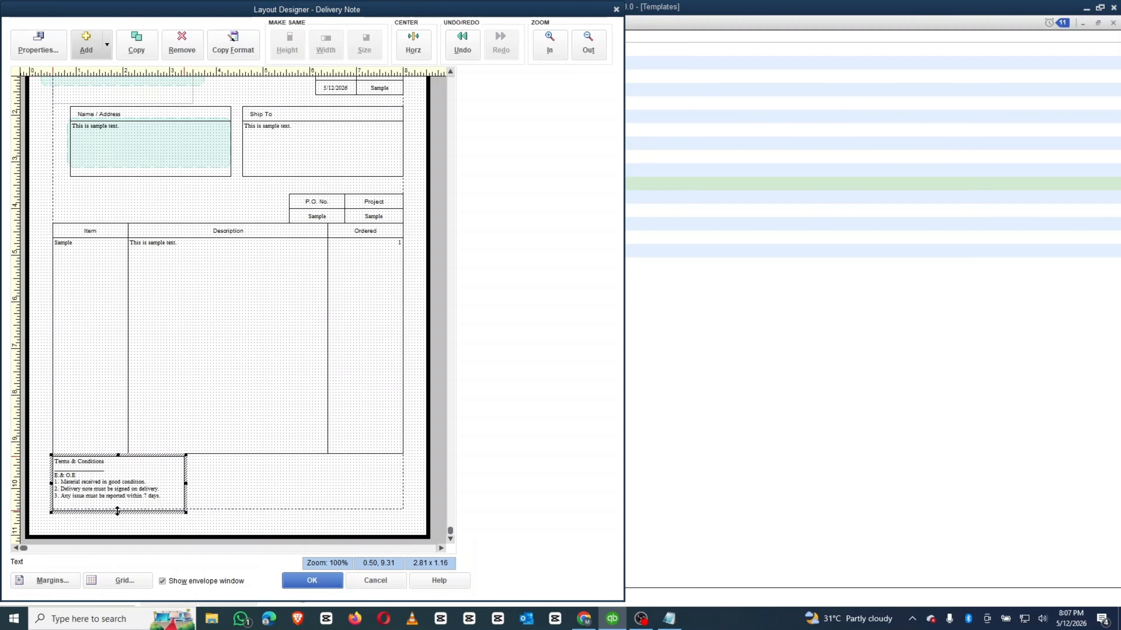
pyautogui.moveTo(117, 512); pyautogui.dragTo(116, 510)
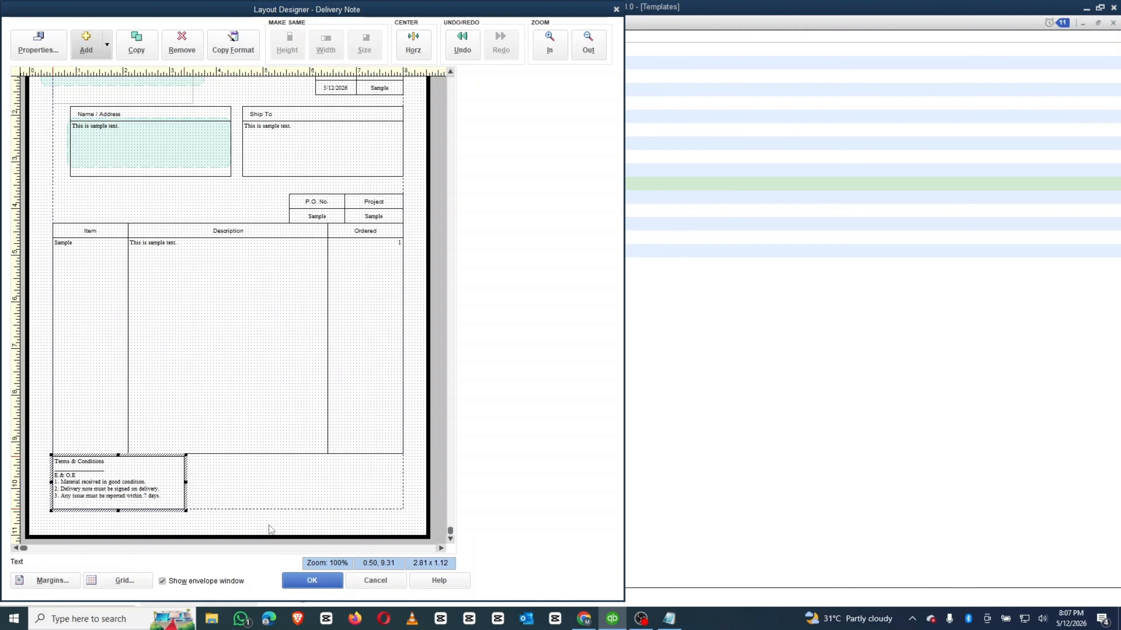
pyautogui.click(309, 581)
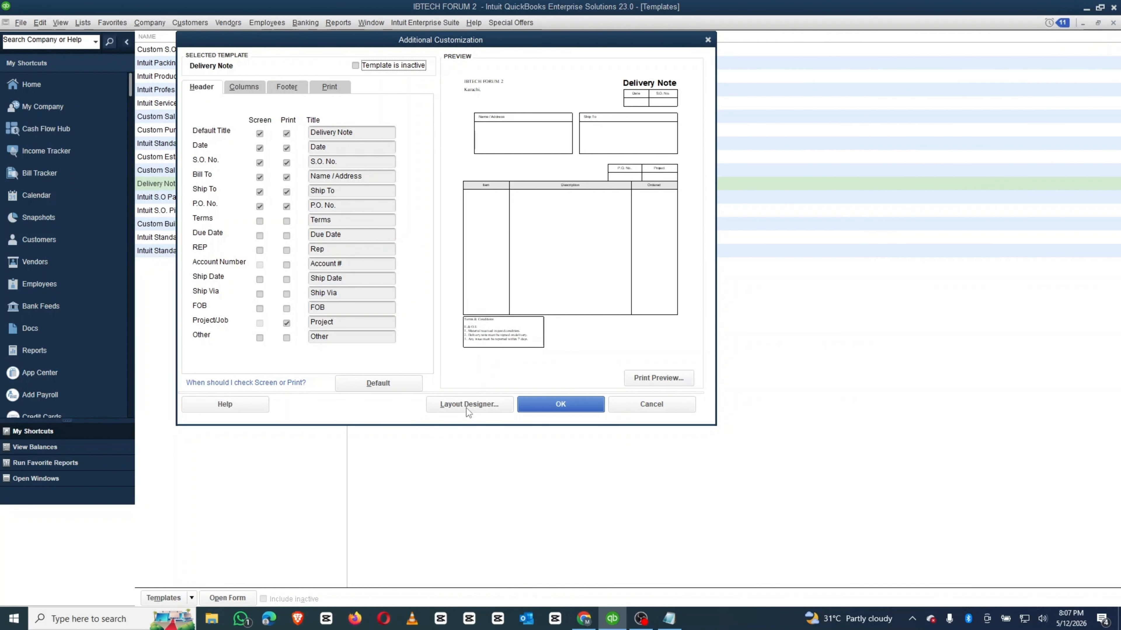
# - Reopen the layout and extend the terms box upward to meet the items table, making it about 1.19 high
pyautogui.click(522, 404)
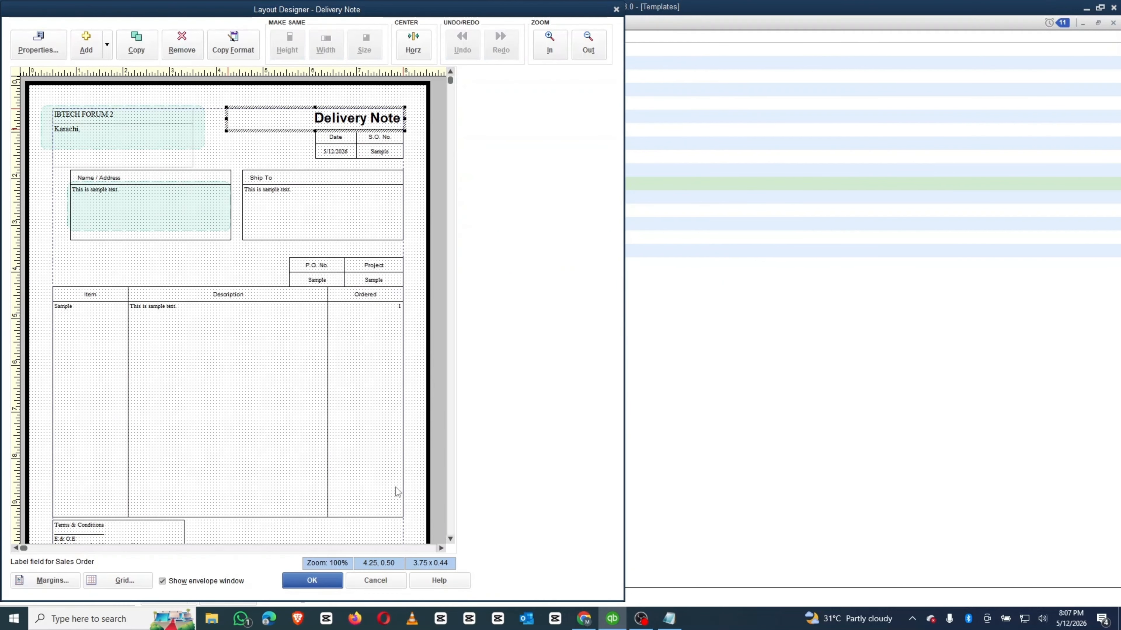
pyautogui.click(453, 542)
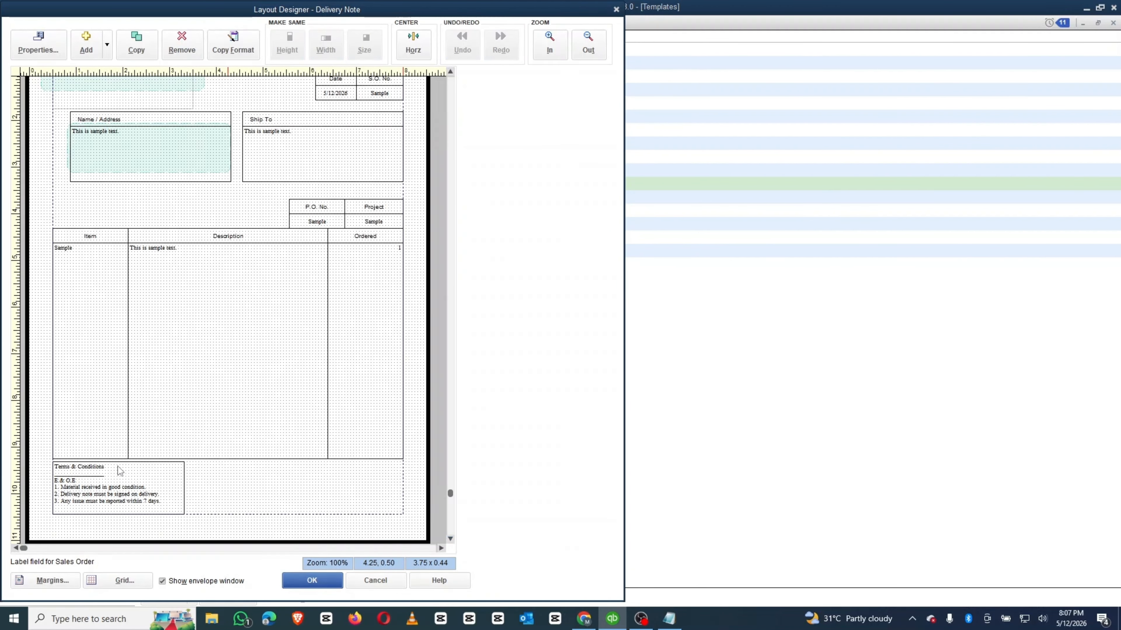
pyautogui.click(130, 465)
pyautogui.moveTo(118, 461); pyautogui.dragTo(118, 453)
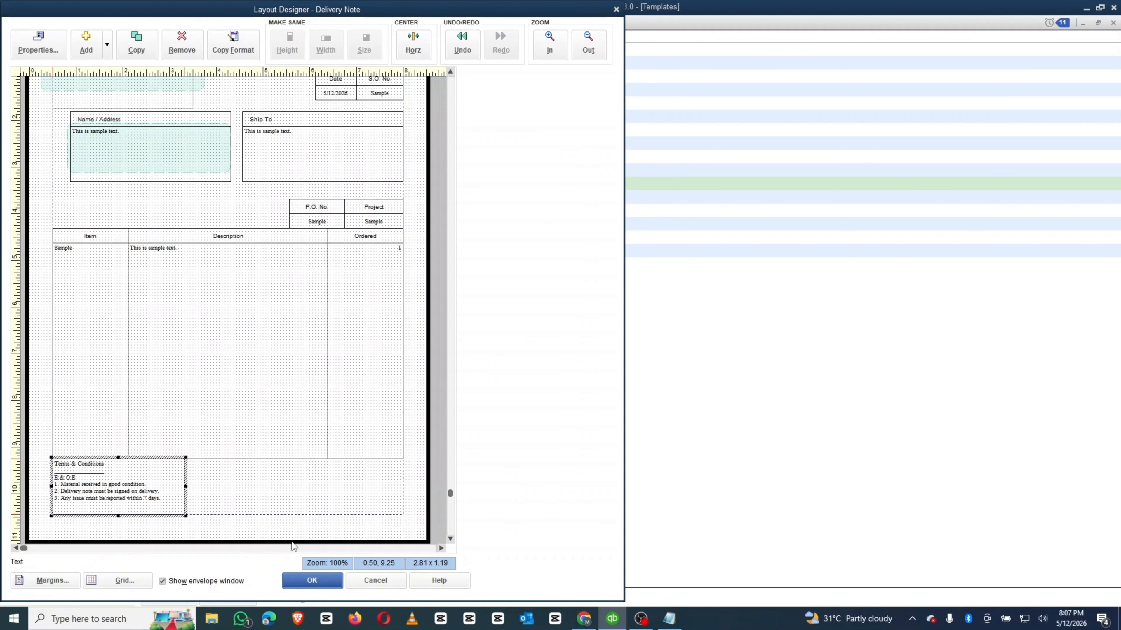
pyautogui.click(312, 580)
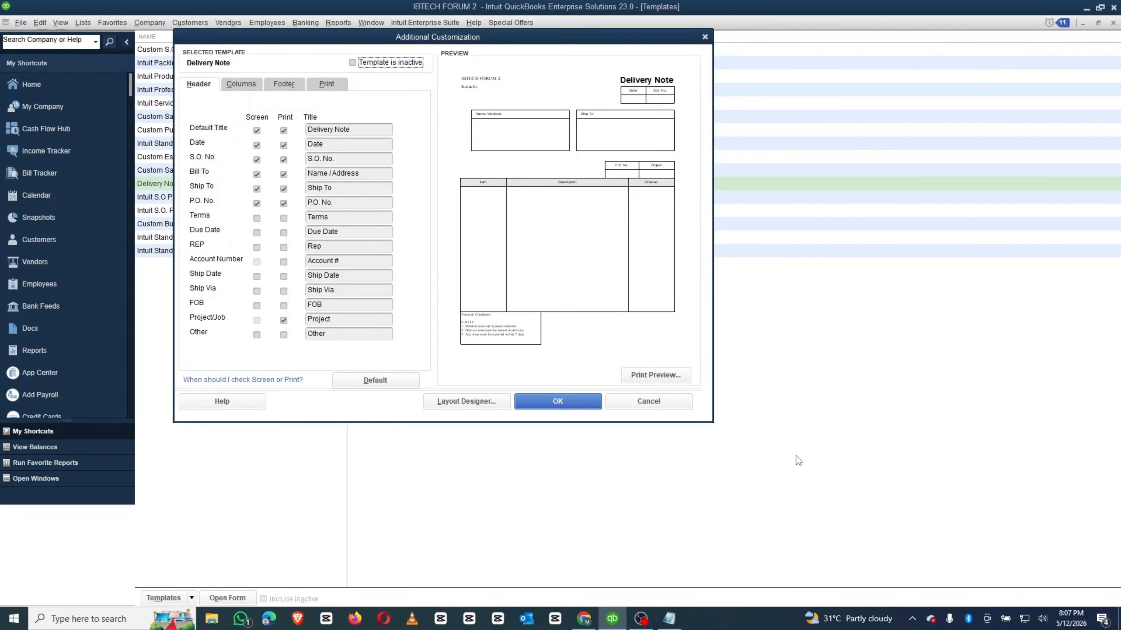
# - Preview the printed Delivery Note and accept the additional customization
pyautogui.click(653, 376)
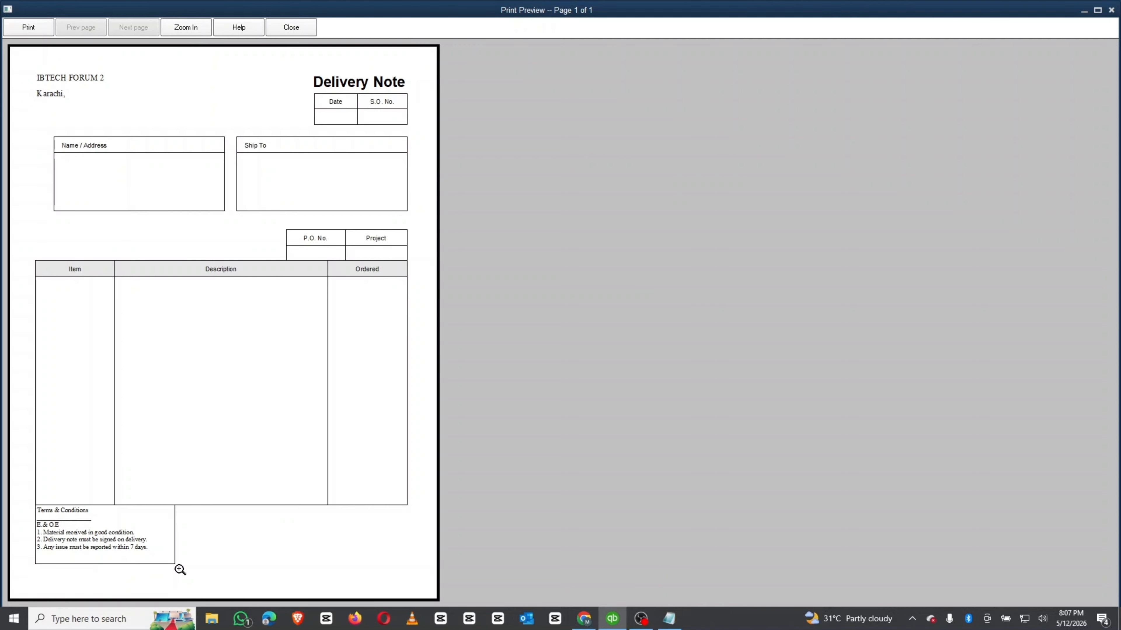
pyautogui.press('Escape')
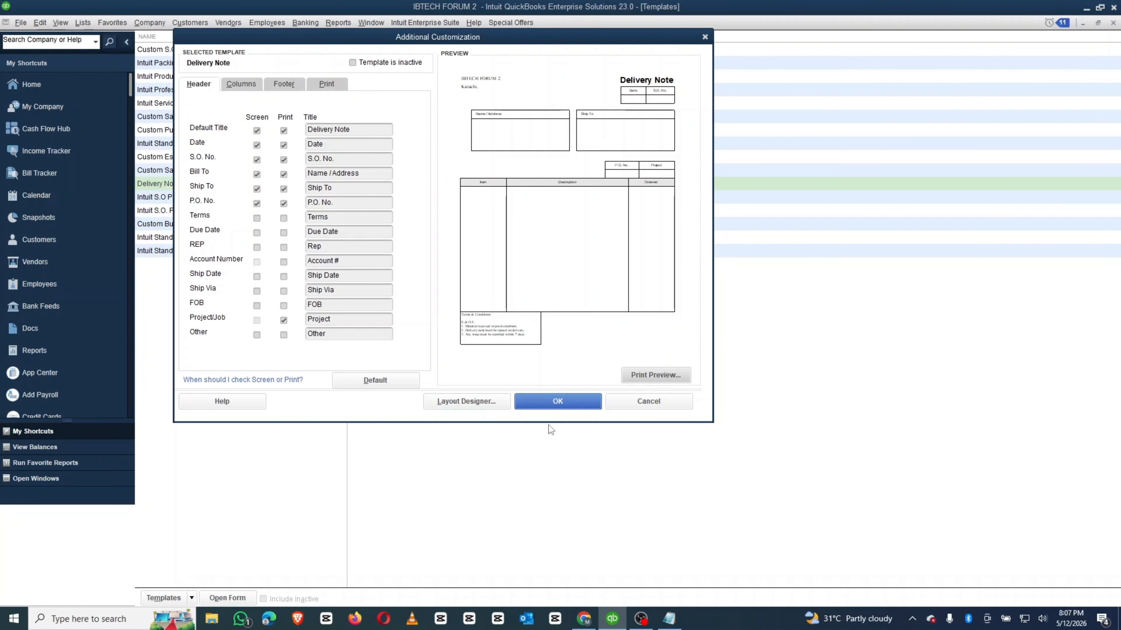
pyautogui.click(560, 400)
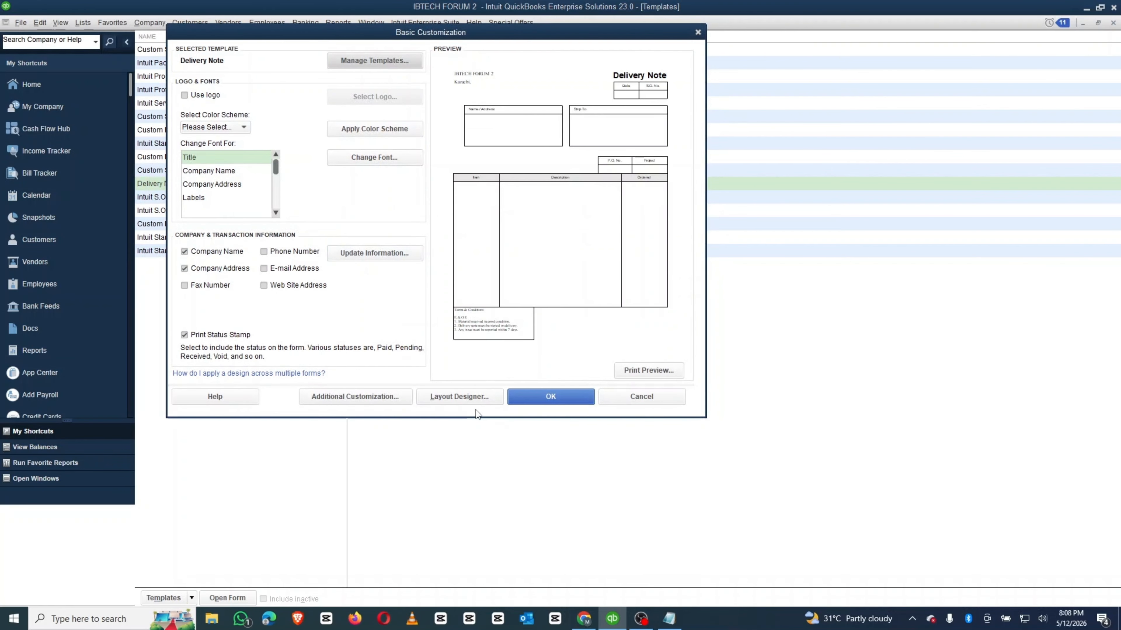
# - Exclude the customer Message from the on-screen footer, accept the customization and preview the printed form
pyautogui.click(340, 396)
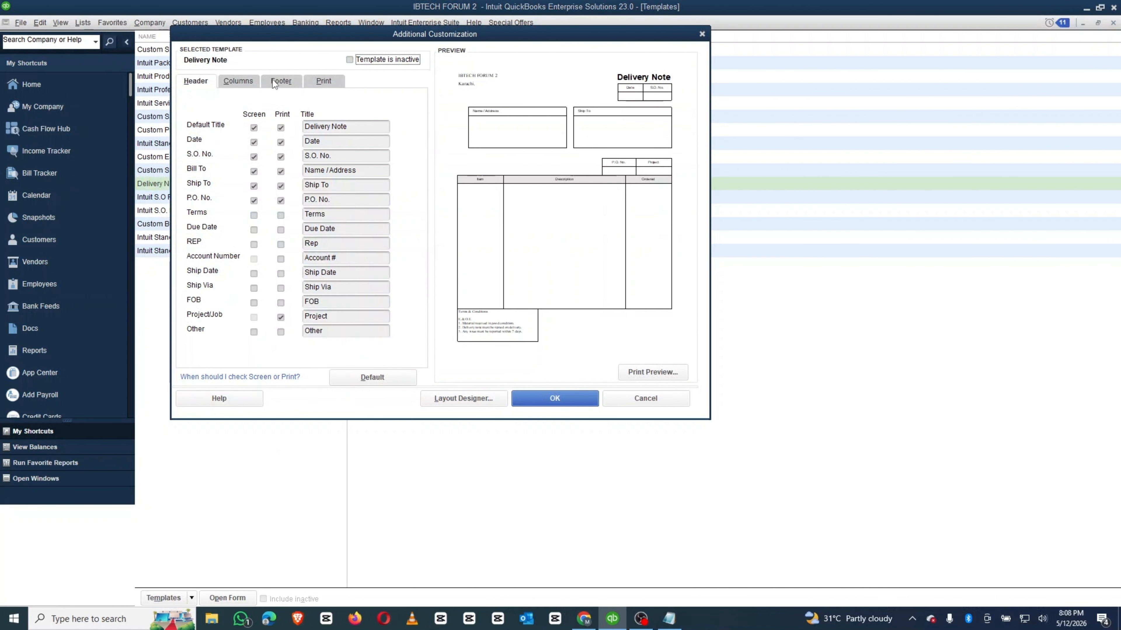
pyautogui.click(281, 81)
pyautogui.click(264, 129)
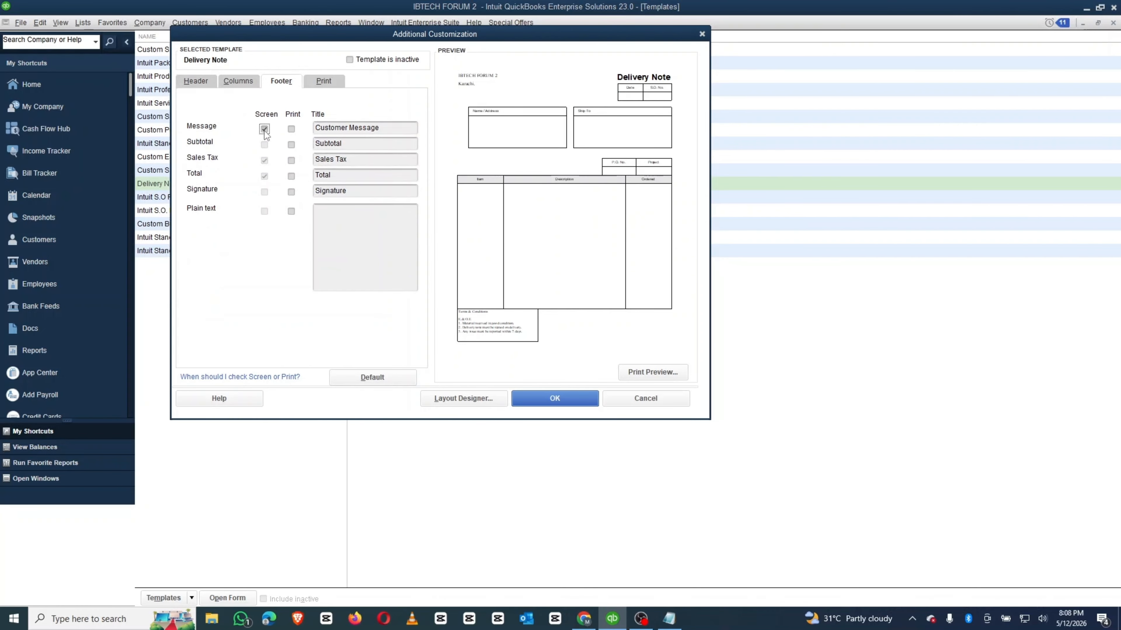
pyautogui.click(537, 404)
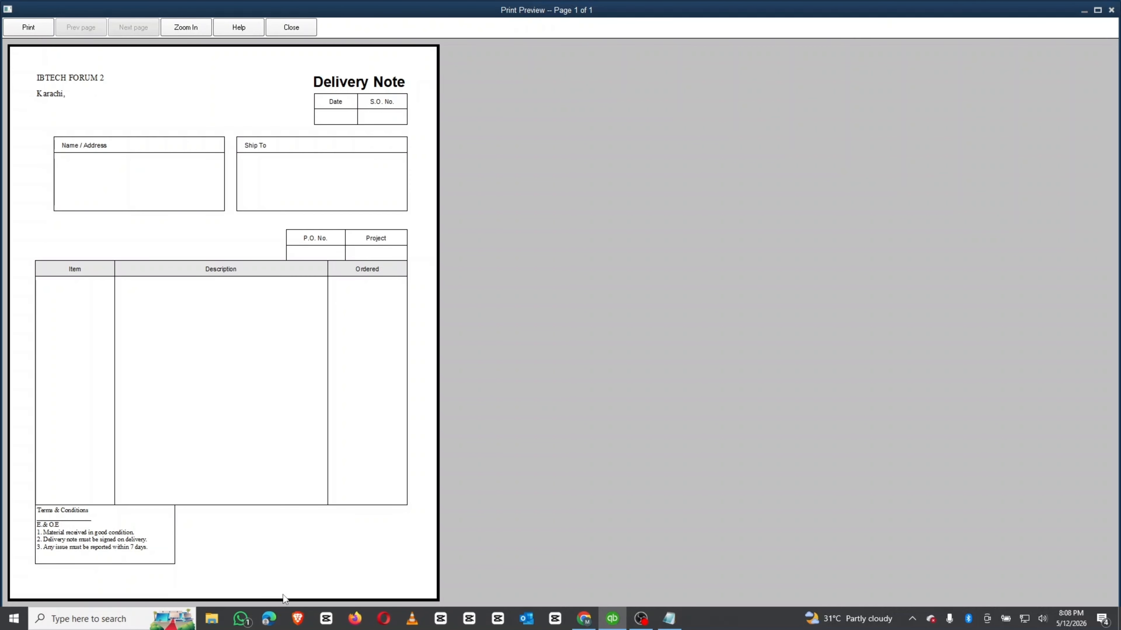
pyautogui.press('Escape')
# - Add a text box reading "Receiver Signature:" to the Delivery Note layout
pyautogui.click(466, 394)
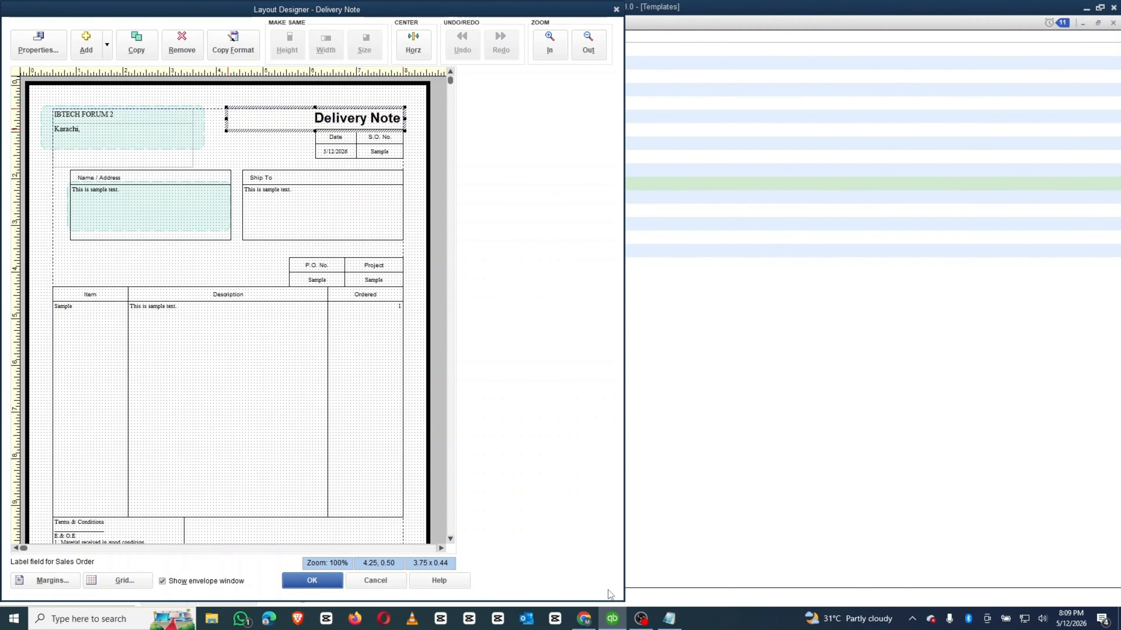
pyautogui.click(450, 539)
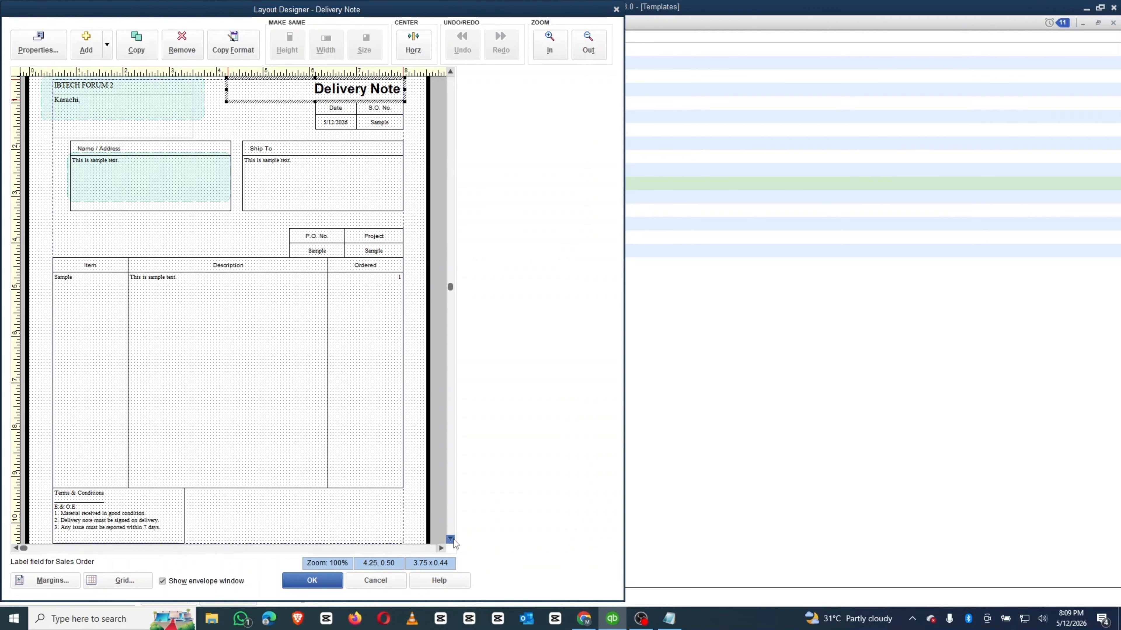
pyautogui.click(450, 539)
pyautogui.click(95, 44)
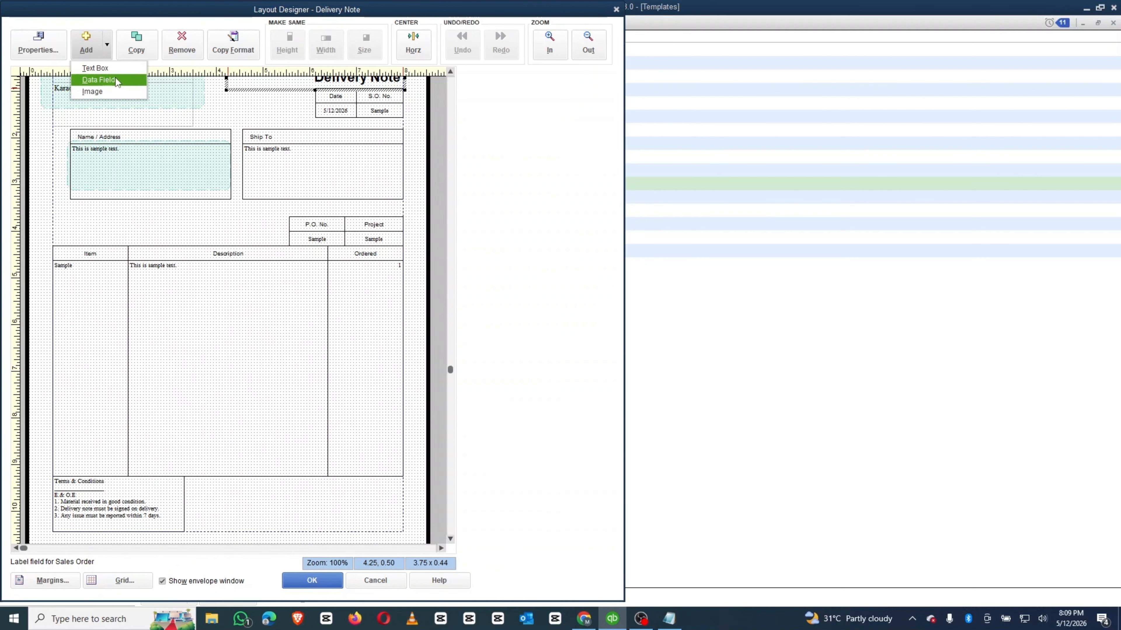
pyautogui.click(94, 68)
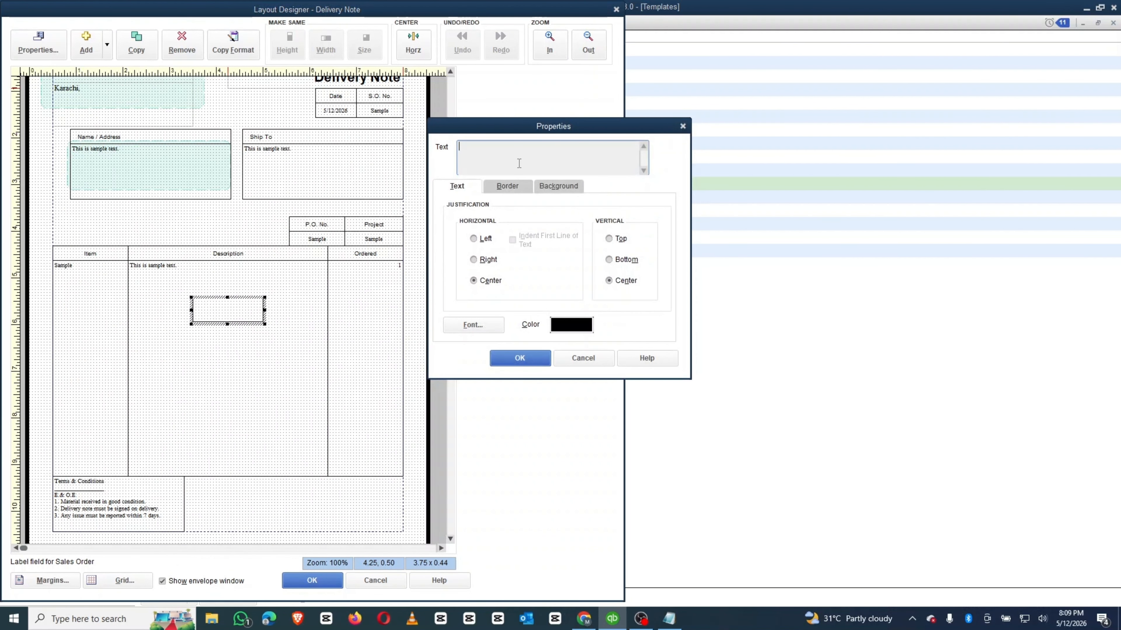
pyautogui.write('Receiver Signature:')
# - Underline the "Receiver Signature:" text and justify it to the top vertically and the center horizontally
pyautogui.click(468, 328)
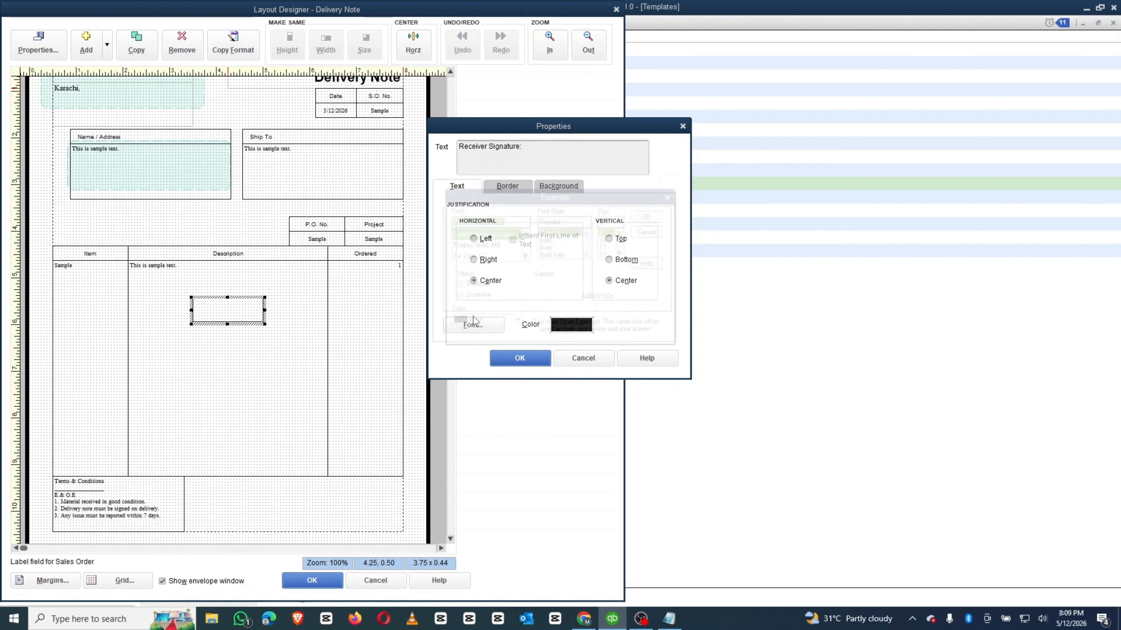
pyautogui.click(455, 296)
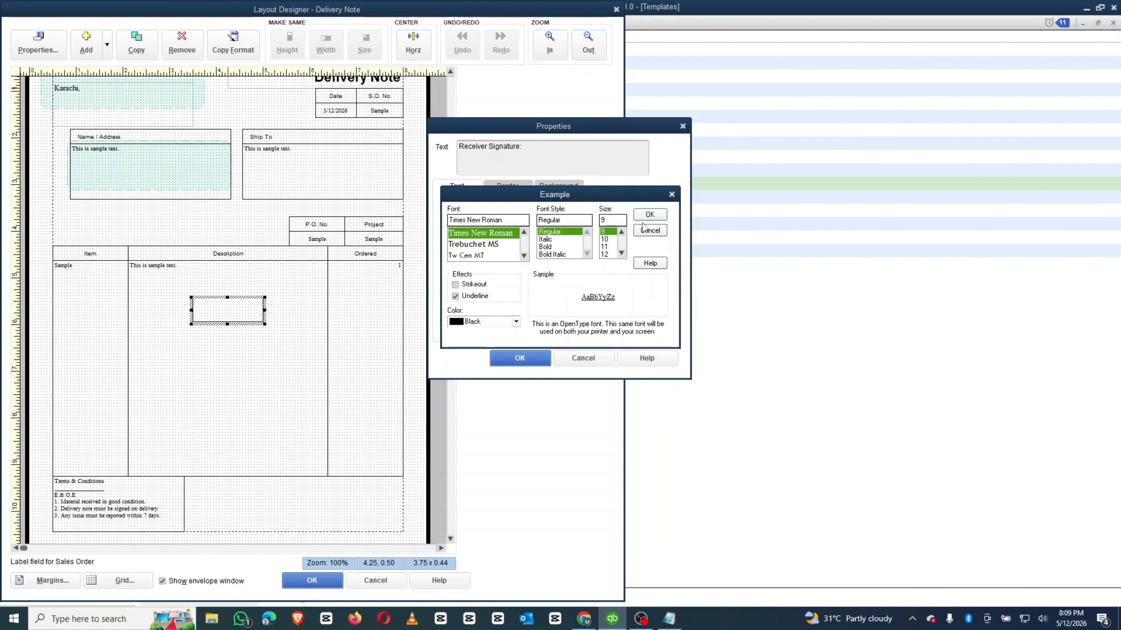
pyautogui.click(650, 214)
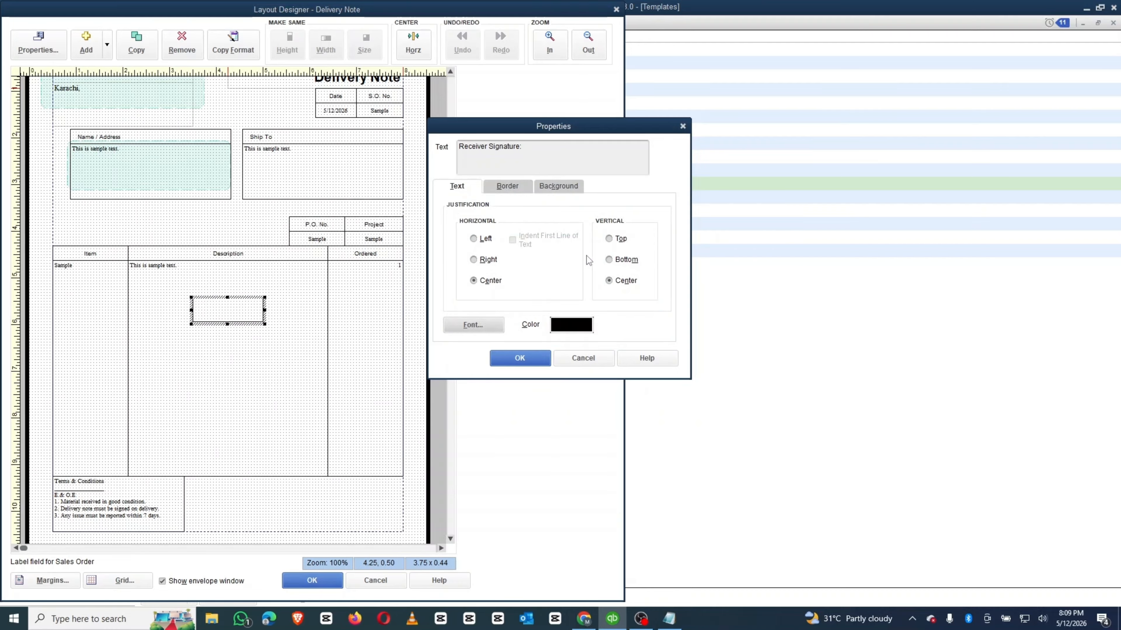
pyautogui.click(619, 239)
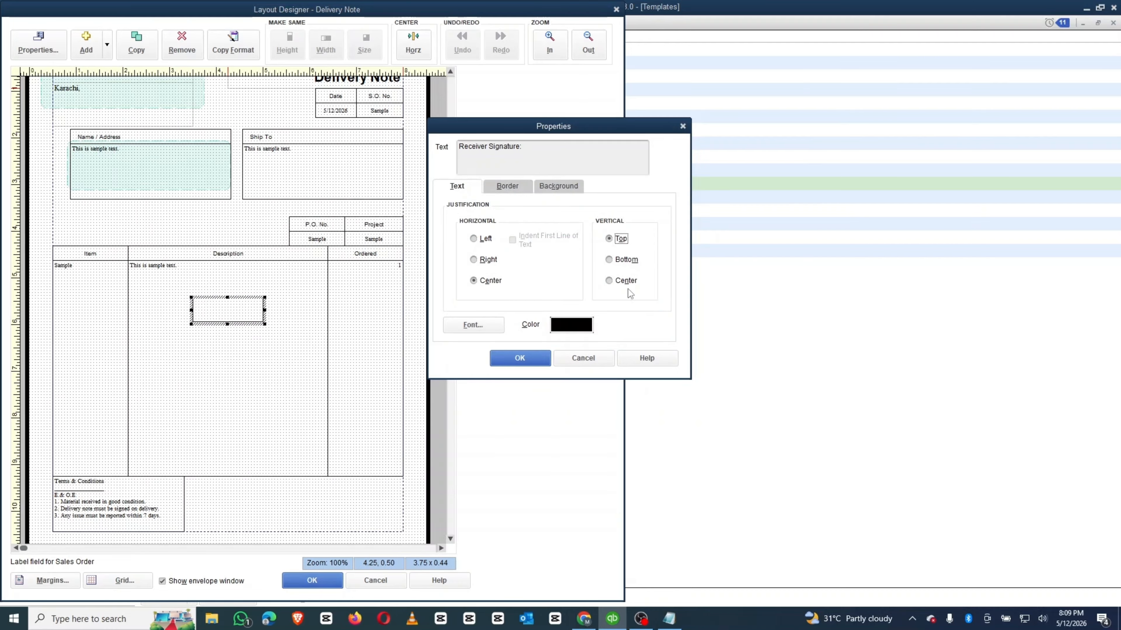
pyautogui.click(481, 283)
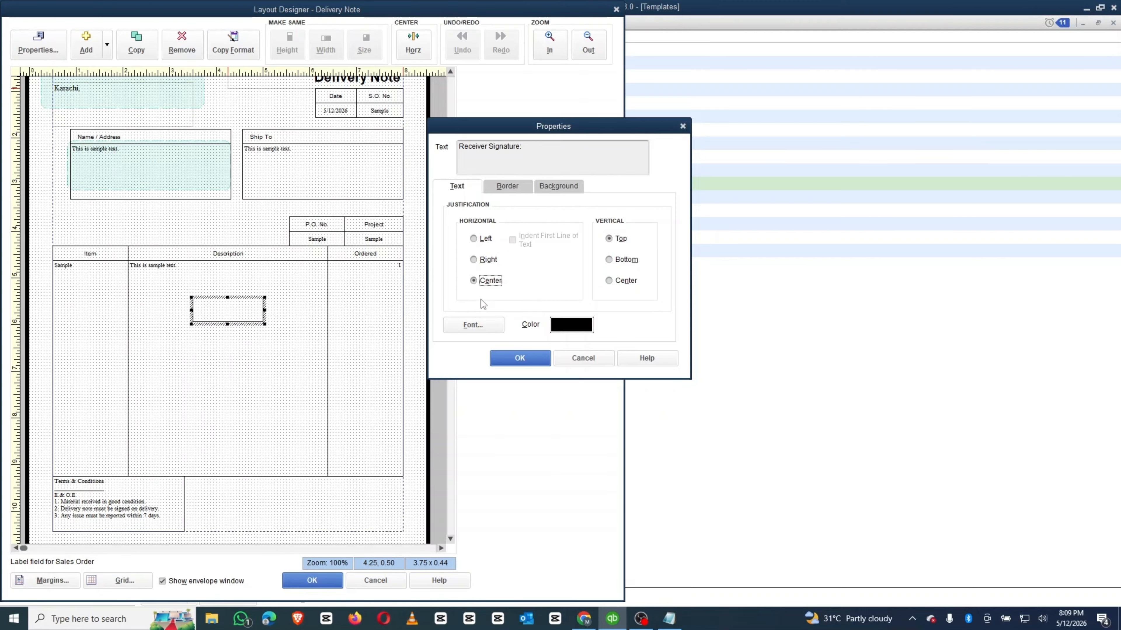
pyautogui.click(519, 358)
# - Place the receiver signature box right of the terms box, sized about 1.50 x 1.19, and preview the printed form
pyautogui.moveTo(226, 323); pyautogui.dragTo(220, 533)
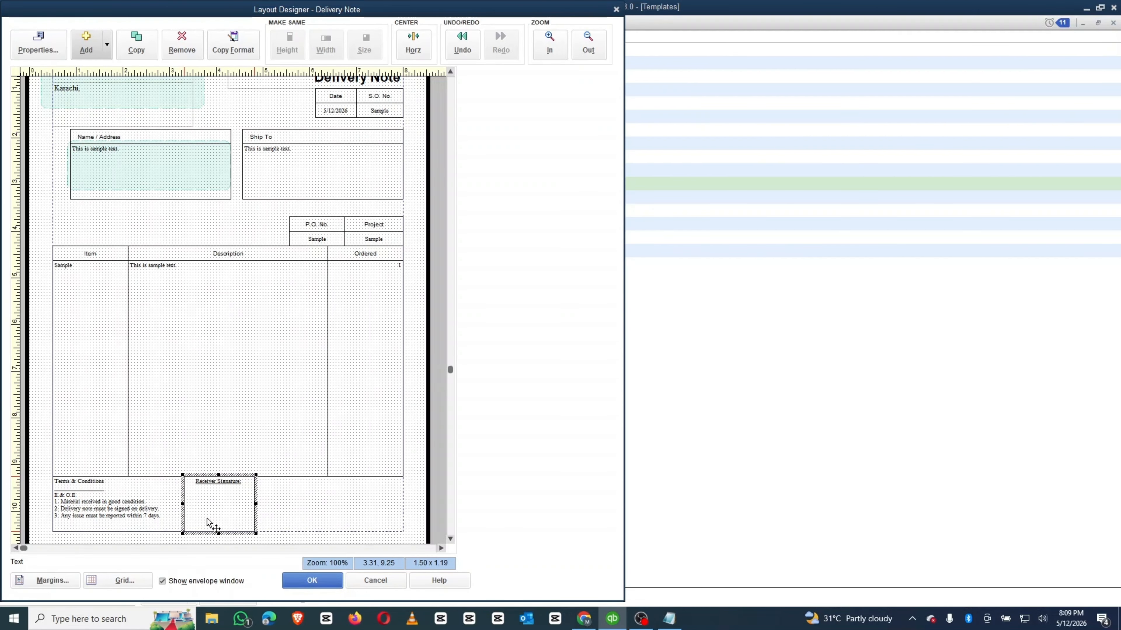
pyautogui.click(292, 590)
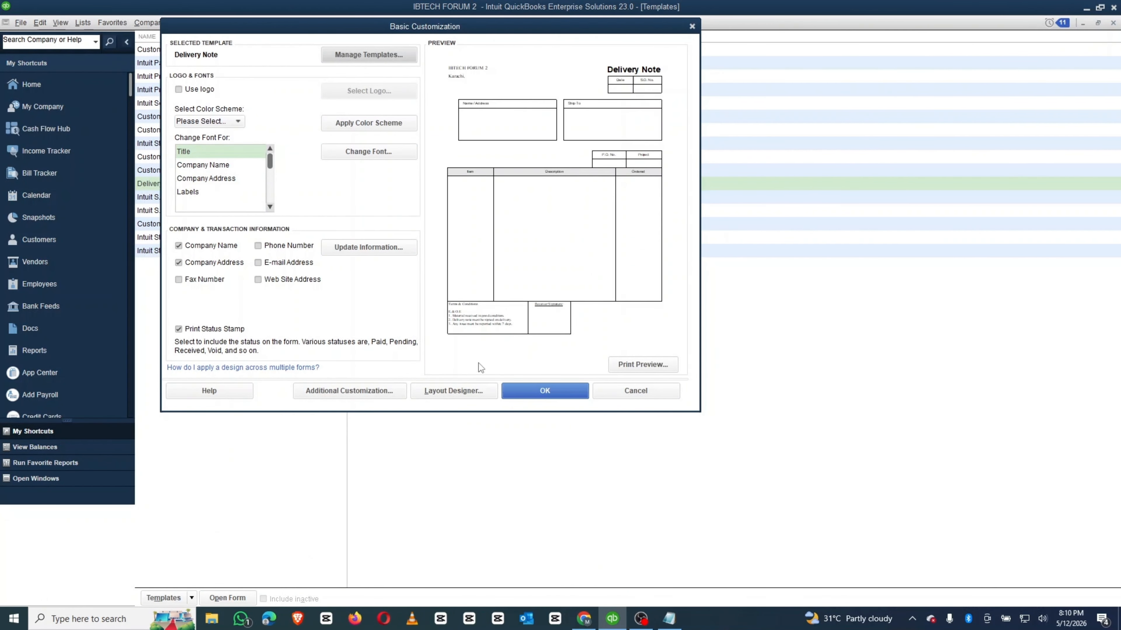
pyautogui.click(644, 364)
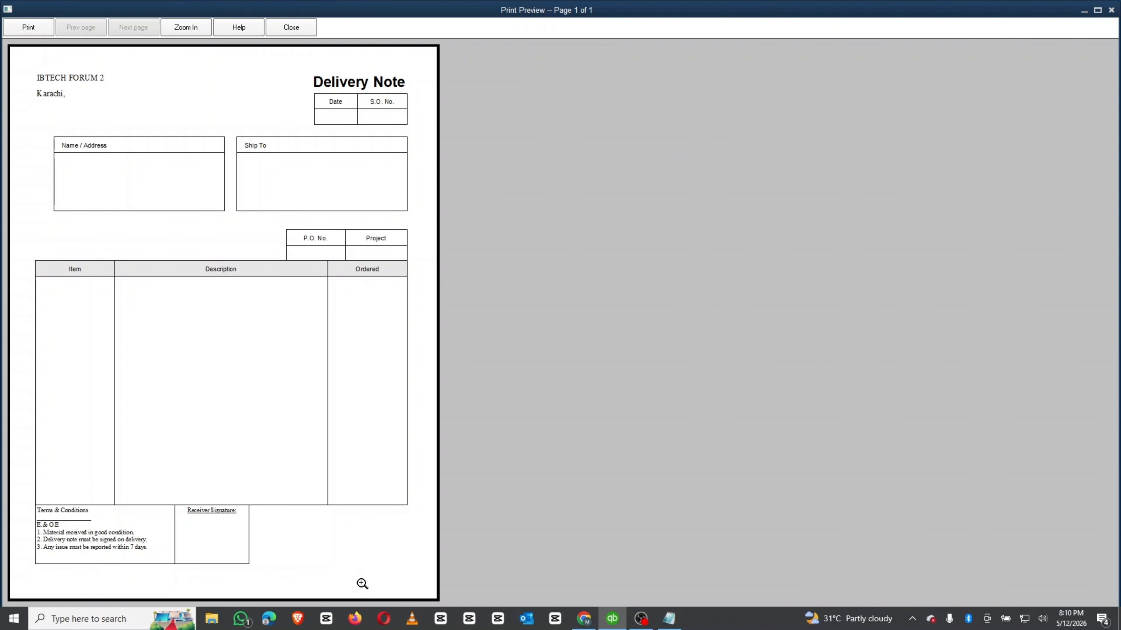
pyautogui.press('Escape')
# - Reopen the layout, change the signature label to "Receiver's Signature:" and widen its box to about 1.62
pyautogui.click(423, 395)
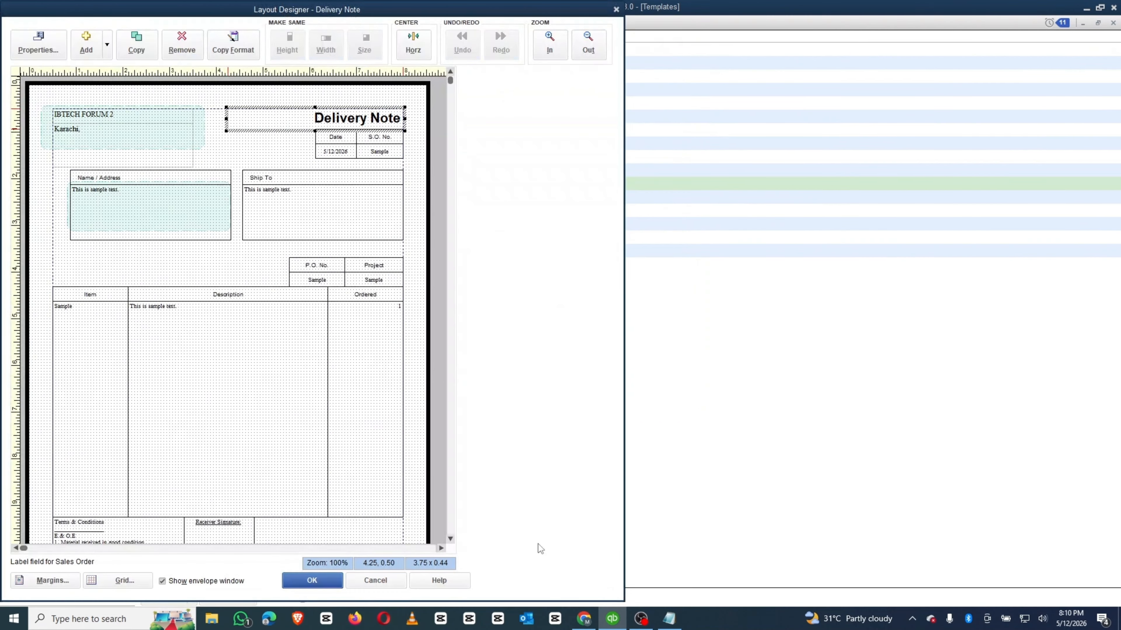
pyautogui.click(450, 539)
pyautogui.click(451, 539)
pyautogui.click(450, 539)
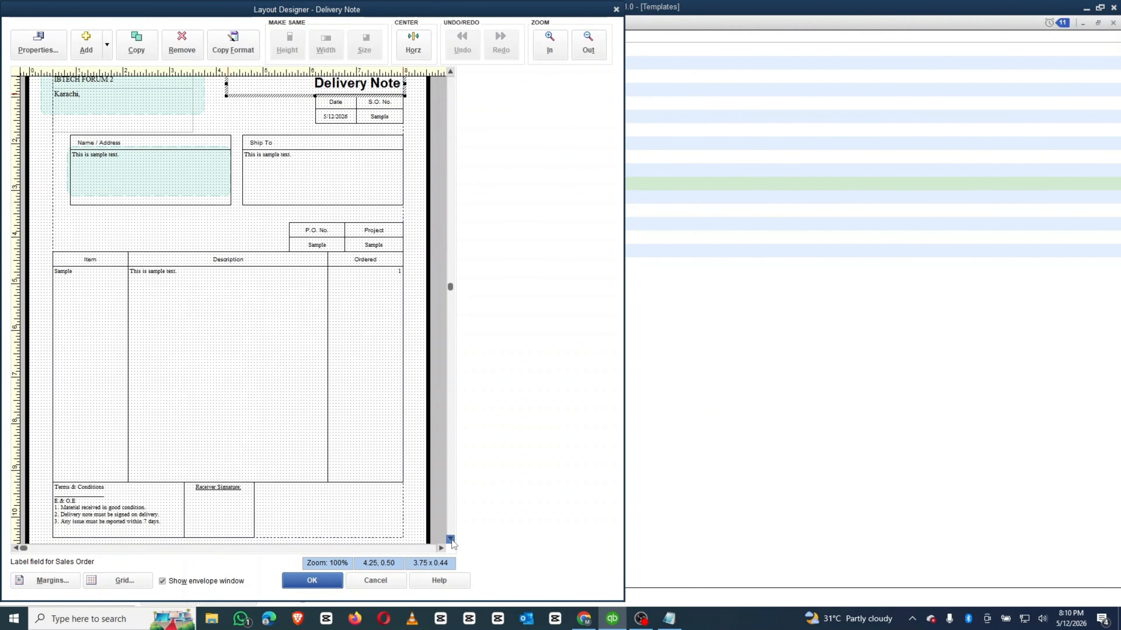
pyautogui.click(450, 539)
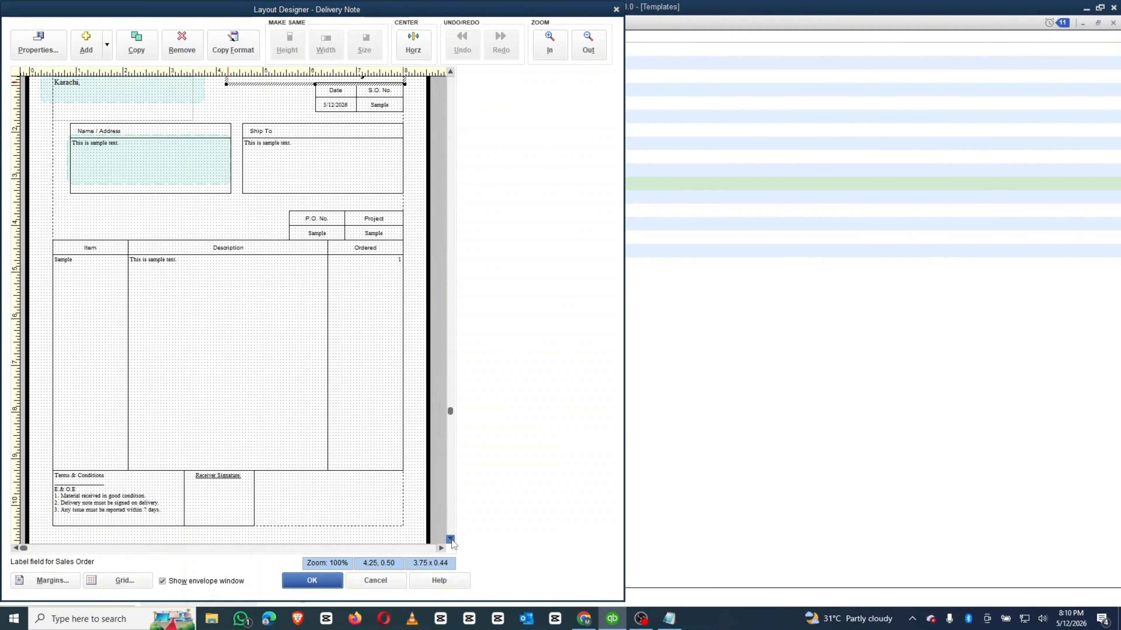
pyautogui.doubleClick(101, 497)
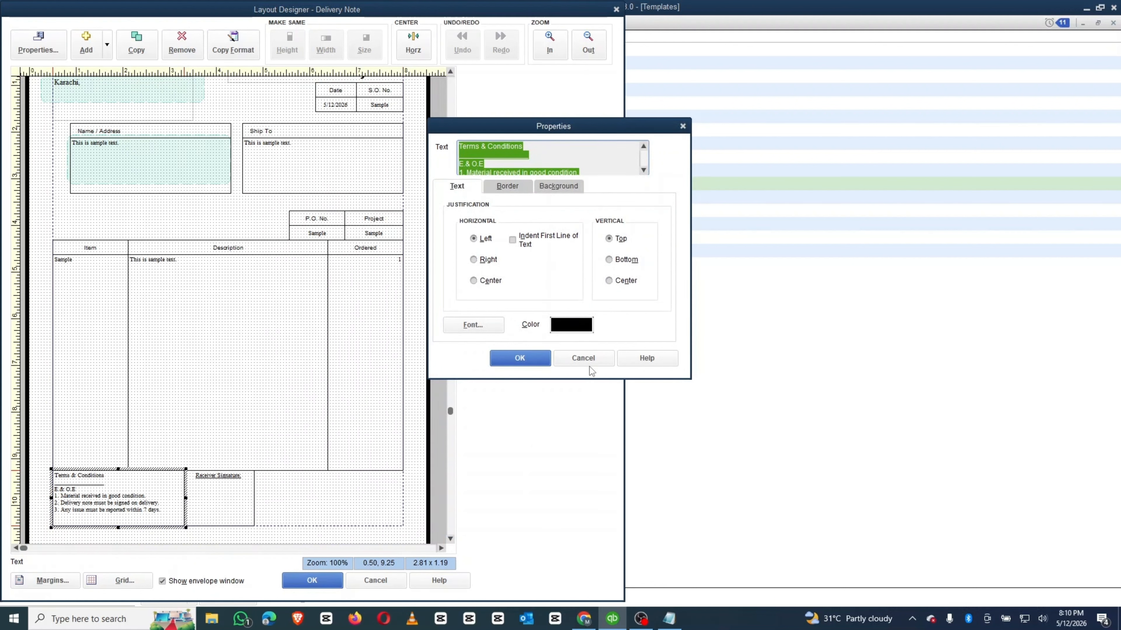
pyautogui.click(584, 359)
pyautogui.doubleClick(221, 485)
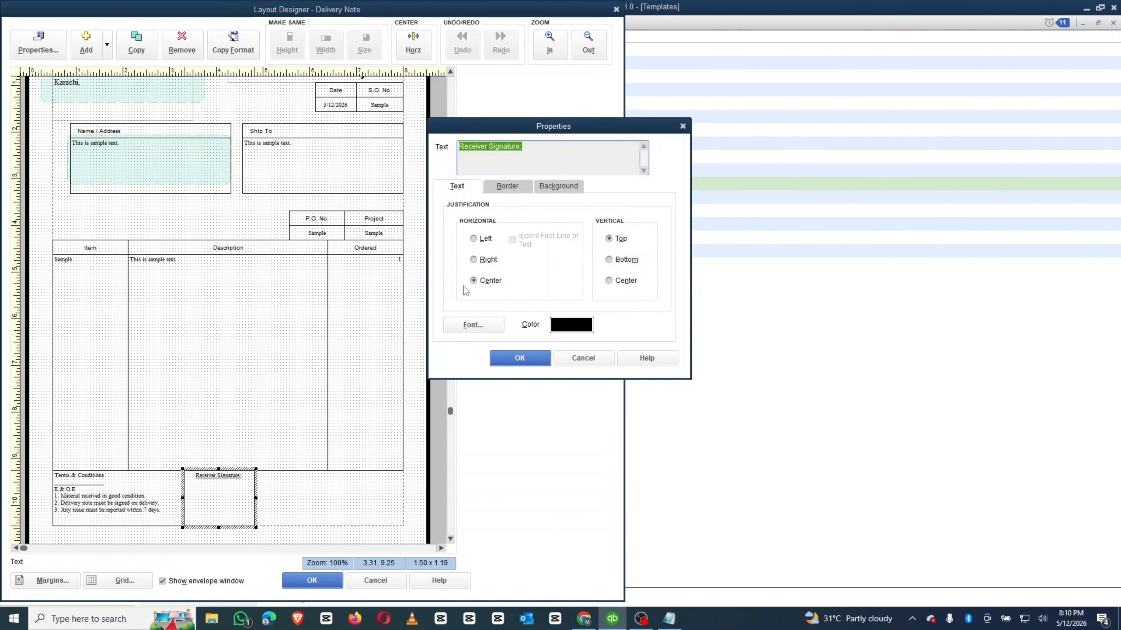
pyautogui.click(486, 147)
pyautogui.write("'s")
pyautogui.click(517, 361)
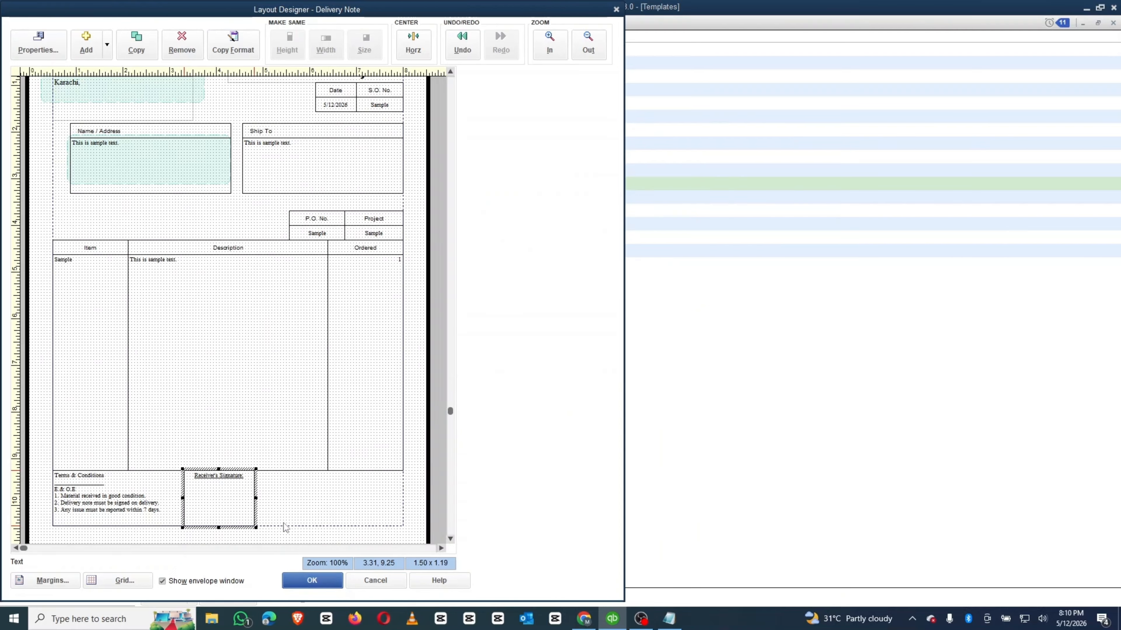
pyautogui.moveTo(256, 498); pyautogui.dragTo(263, 499)
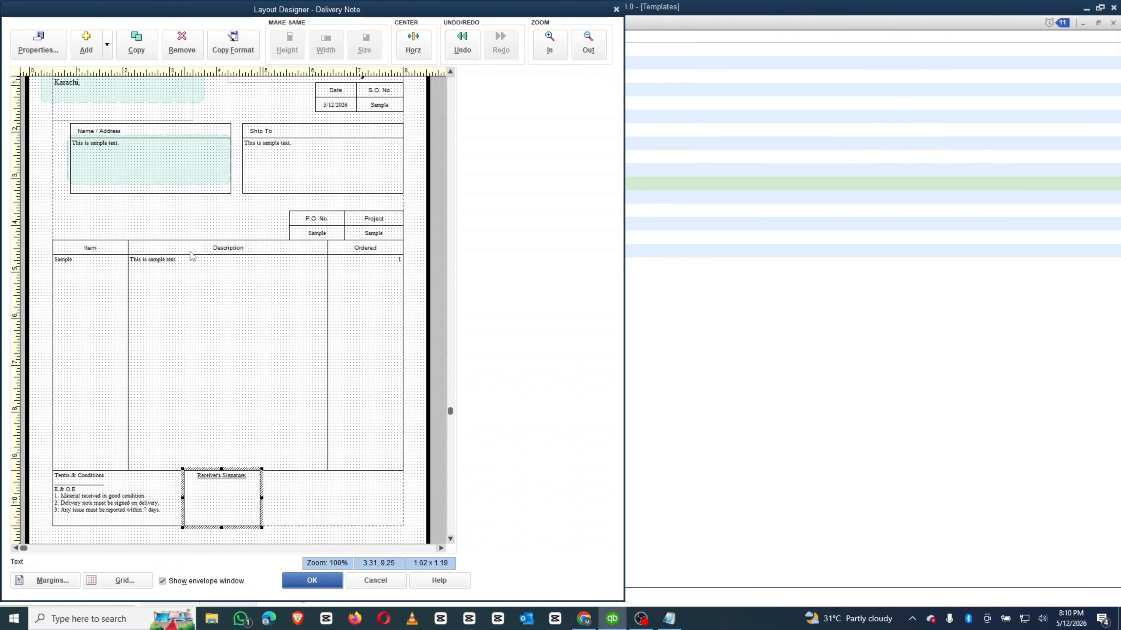
pyautogui.click(312, 582)
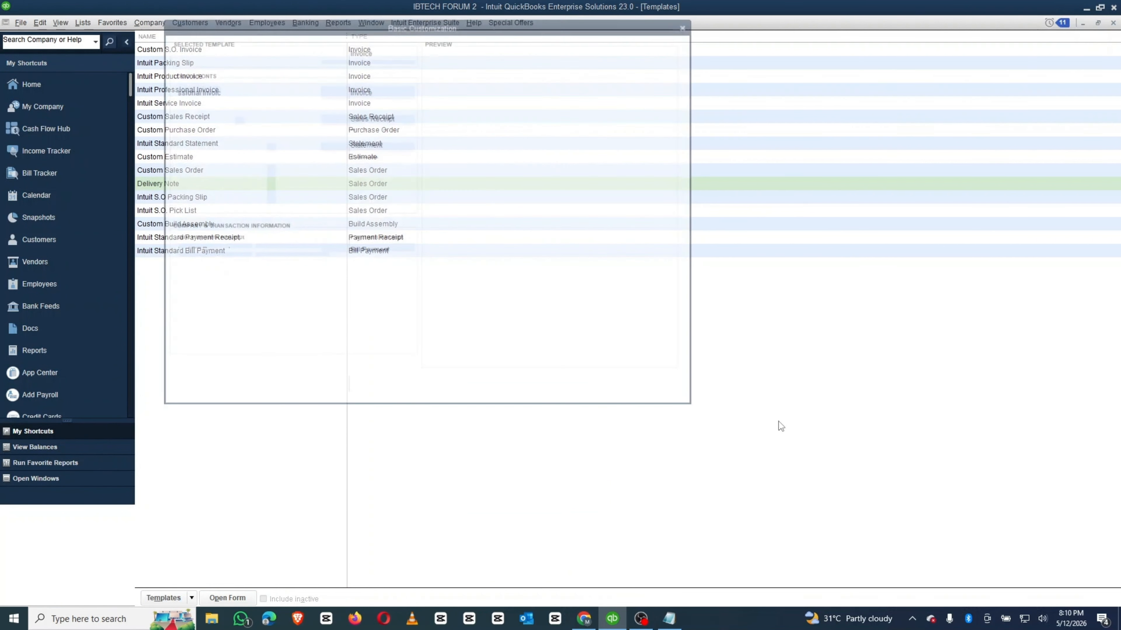
# - Preview the printed Delivery Note and return to the layout
pyautogui.click(664, 362)
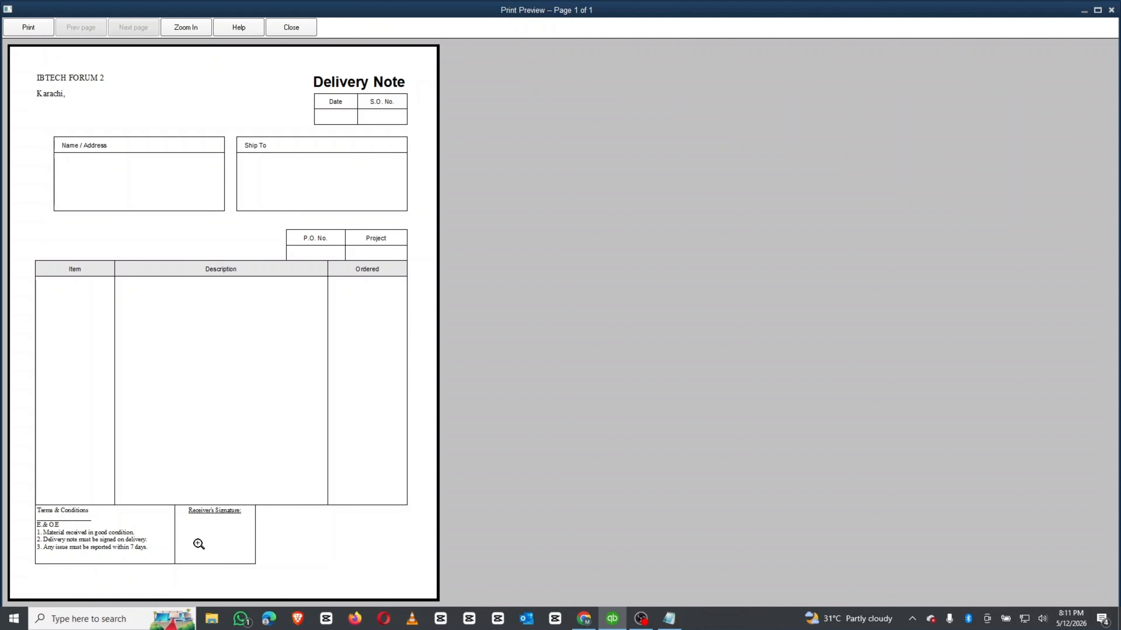
pyautogui.press('Escape')
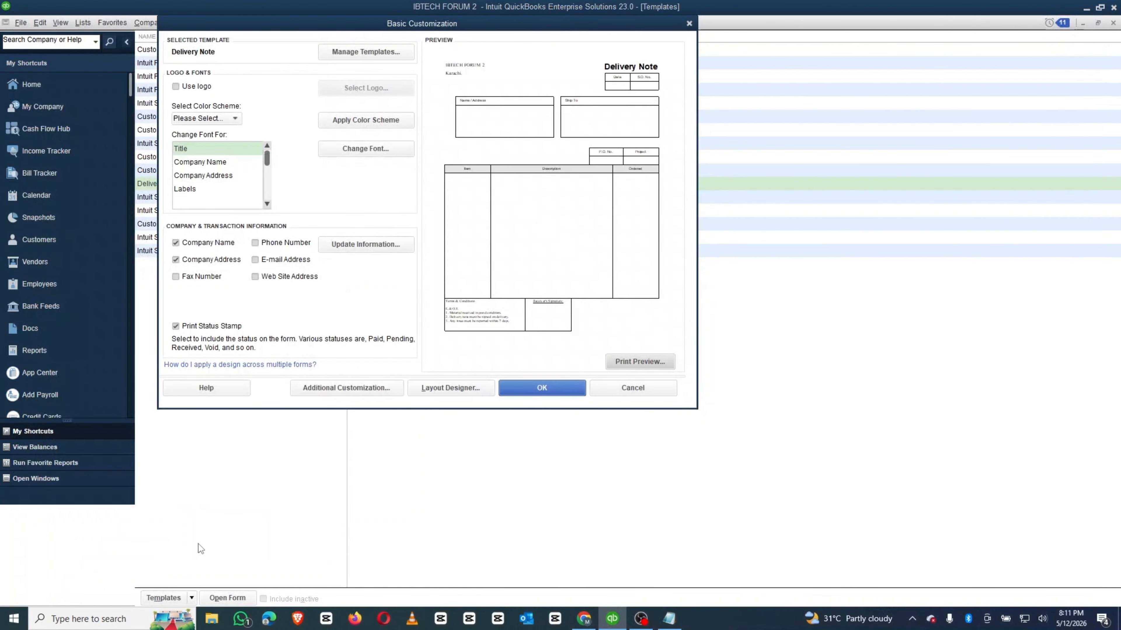
pyautogui.click(452, 395)
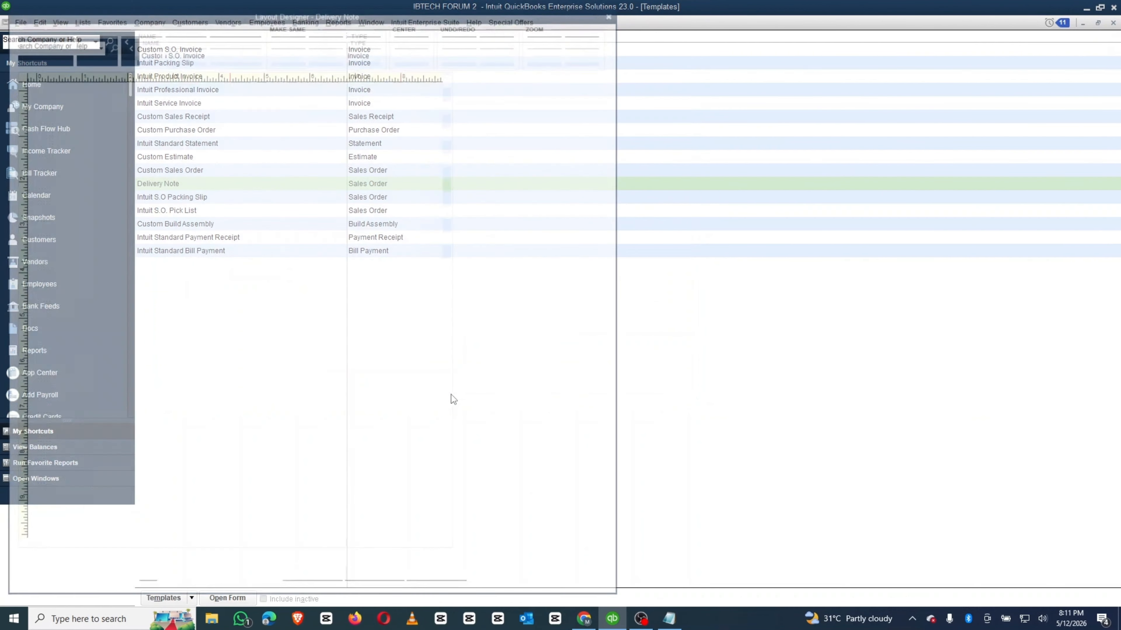
pyautogui.click(91, 44)
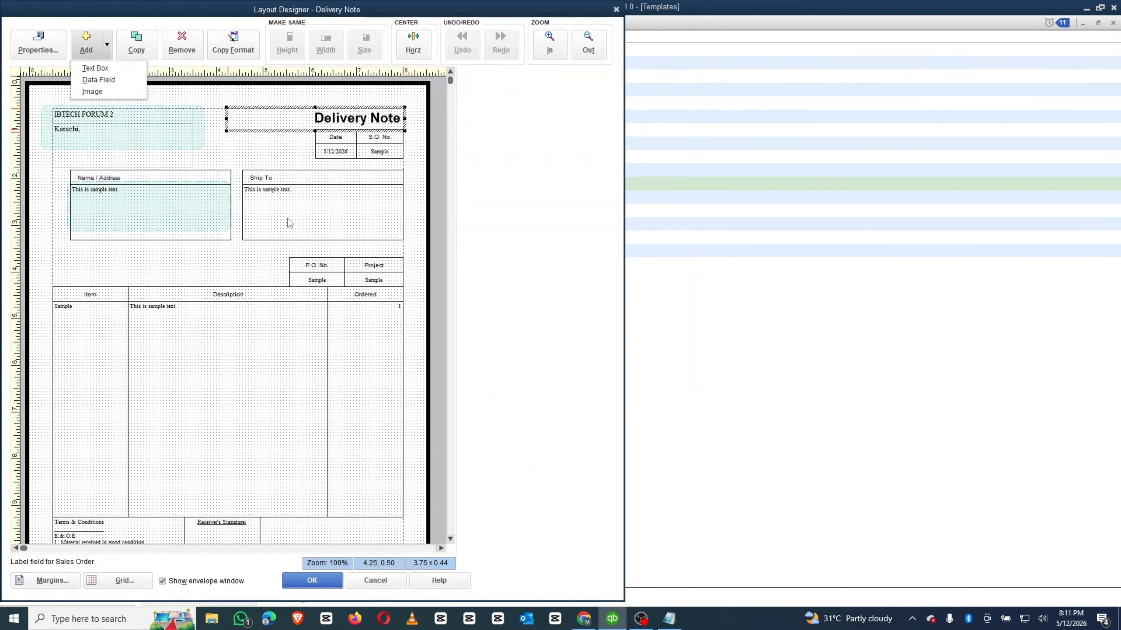
pyautogui.click(111, 79)
pyautogui.click(271, 204)
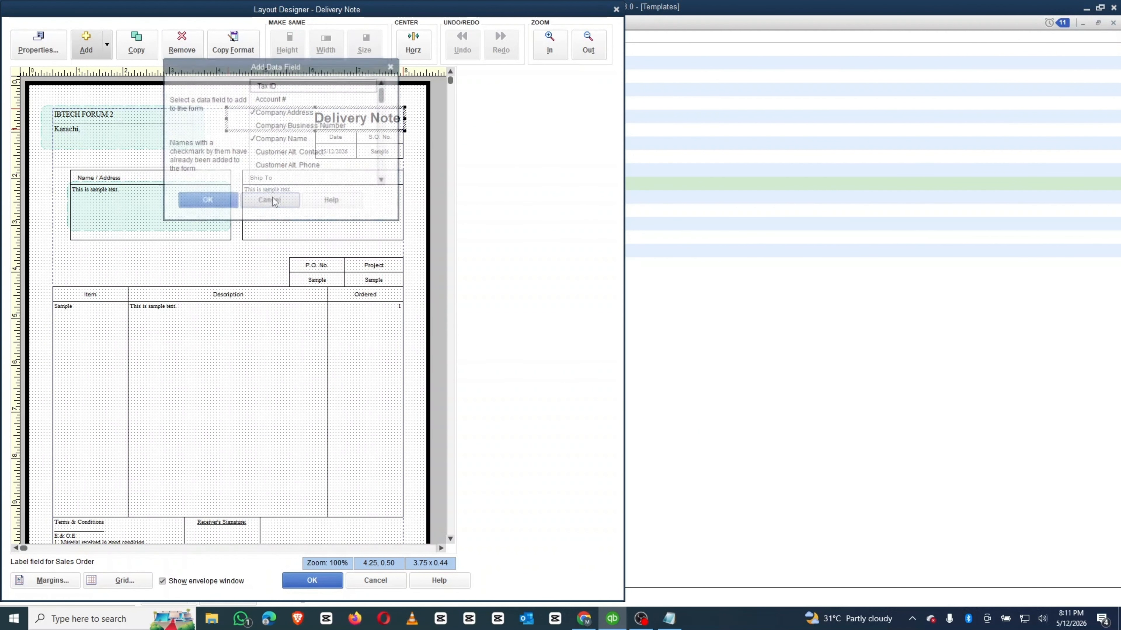
# - Add a text box reading "Authorized Signture:", underlined and vertically justified to the bottom
pyautogui.click(87, 48)
pyautogui.click(97, 67)
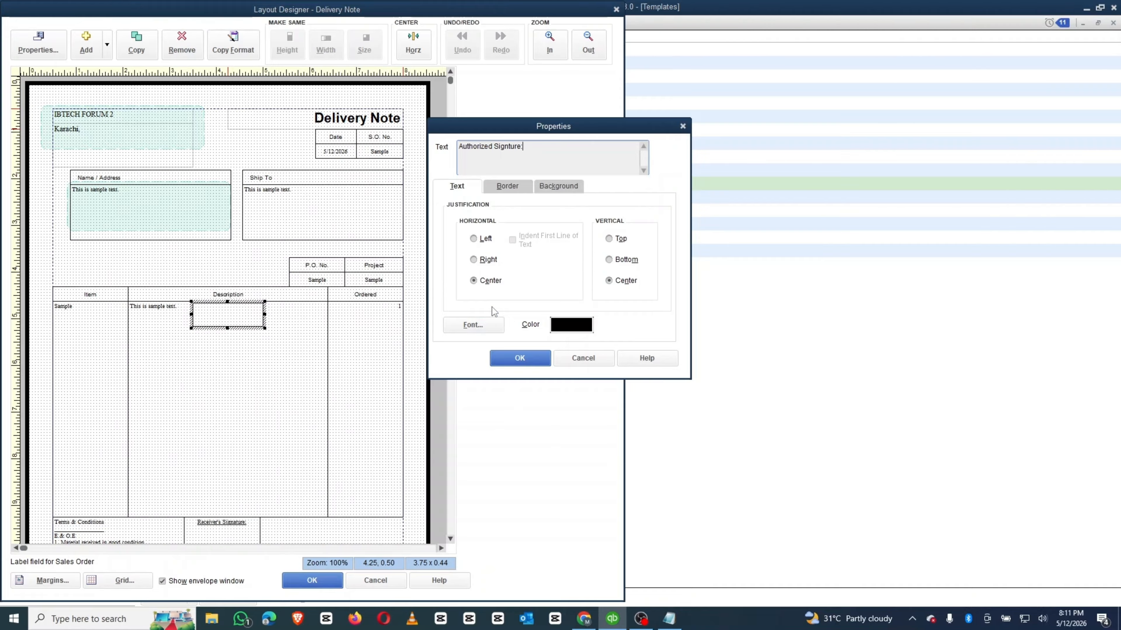
pyautogui.click(468, 326)
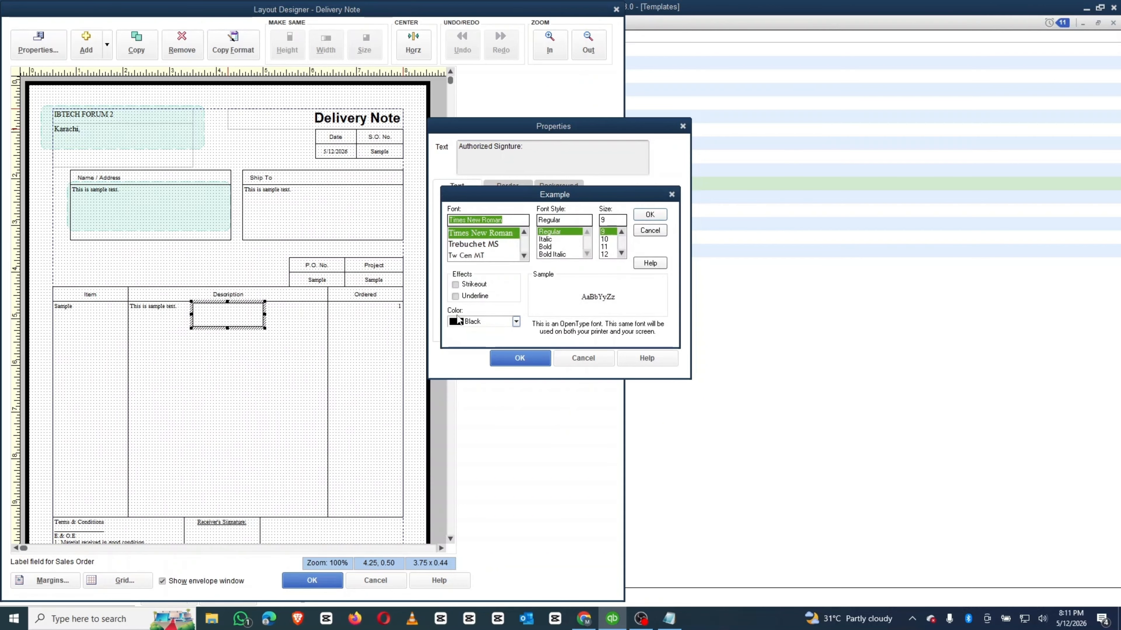
pyautogui.click(455, 296)
pyautogui.click(650, 215)
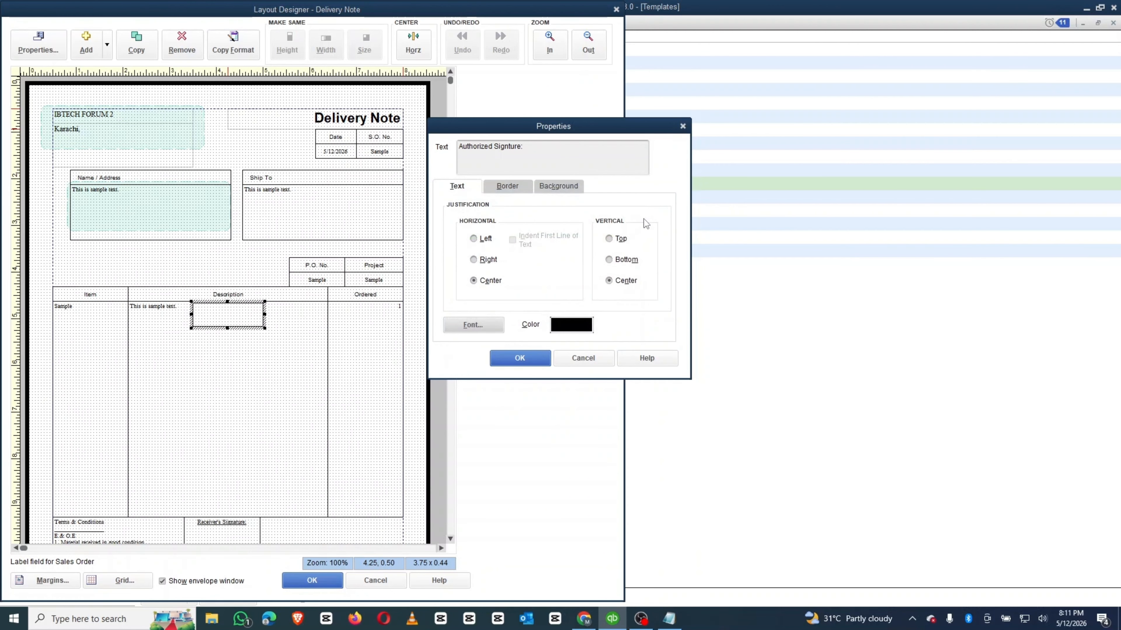
pyautogui.click(623, 259)
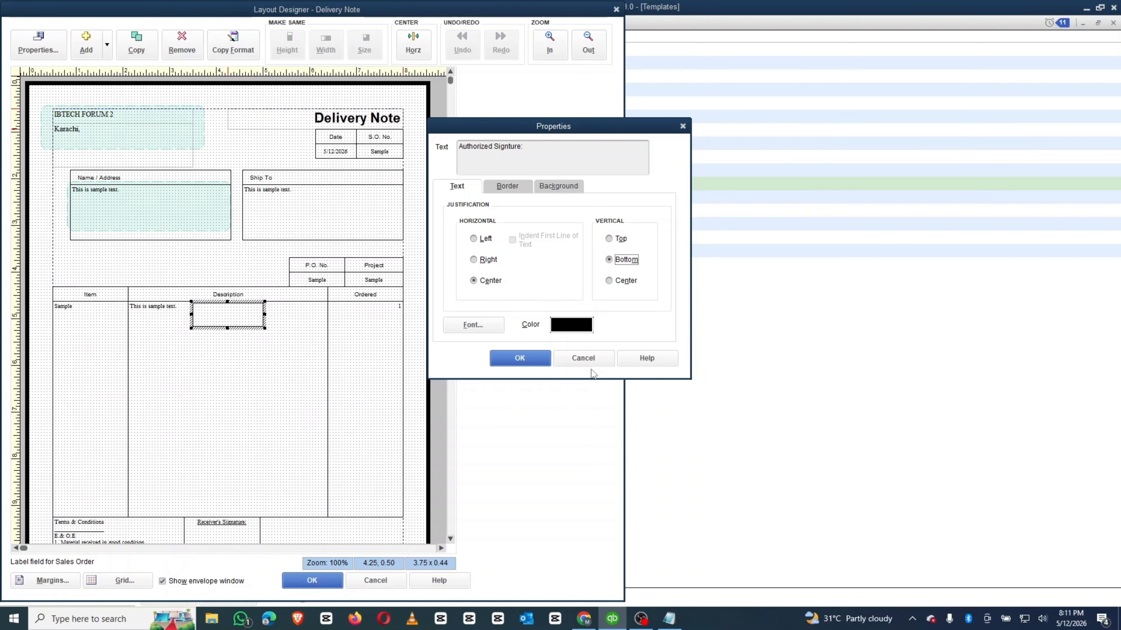
pyautogui.click(522, 360)
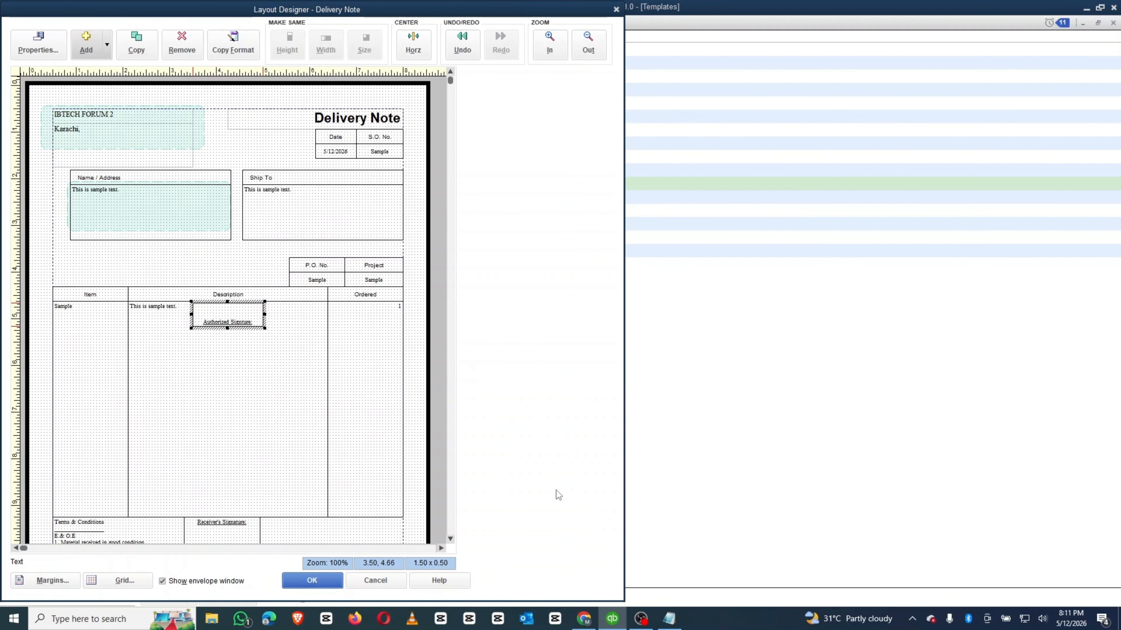
# - Move the authorized signature box beside the receiver's signature box and stretch it to the right margin, about 3.06 x 1.19
pyautogui.click(450, 539)
pyautogui.click(451, 541)
pyautogui.click(450, 540)
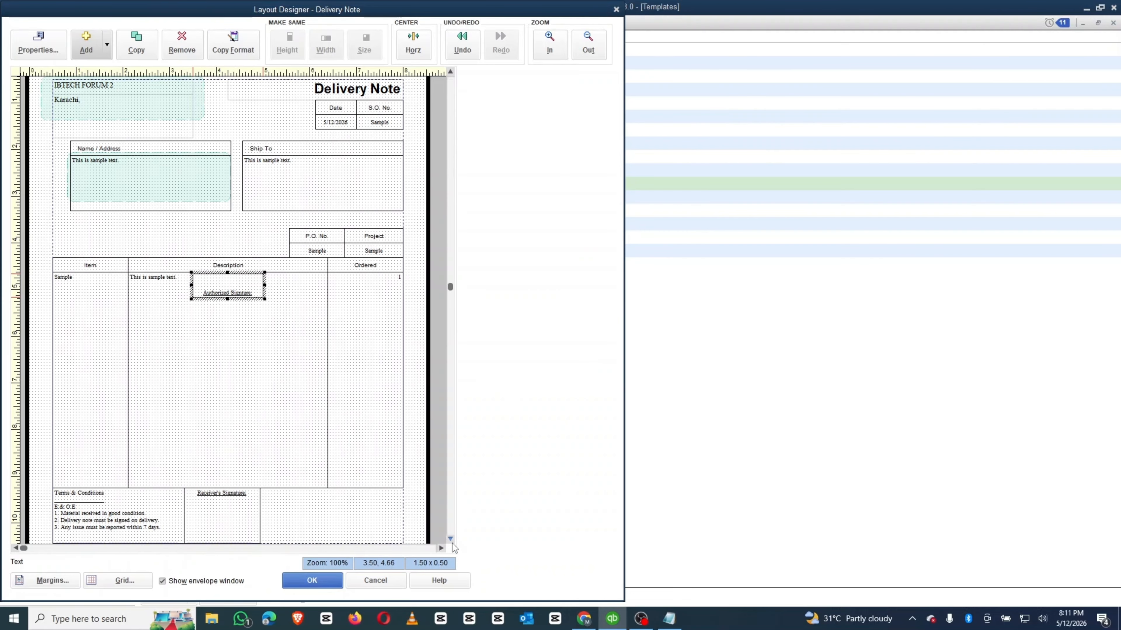
pyautogui.click(451, 540)
pyautogui.click(451, 540)
pyautogui.click(451, 540)
pyautogui.moveTo(237, 249)
pyautogui.mouseDown()
pyautogui.moveTo(307, 359)
pyautogui.moveTo(320, 482)
pyautogui.moveTo(305, 466)
pyautogui.moveTo(404, 511)
pyautogui.mouseUp()
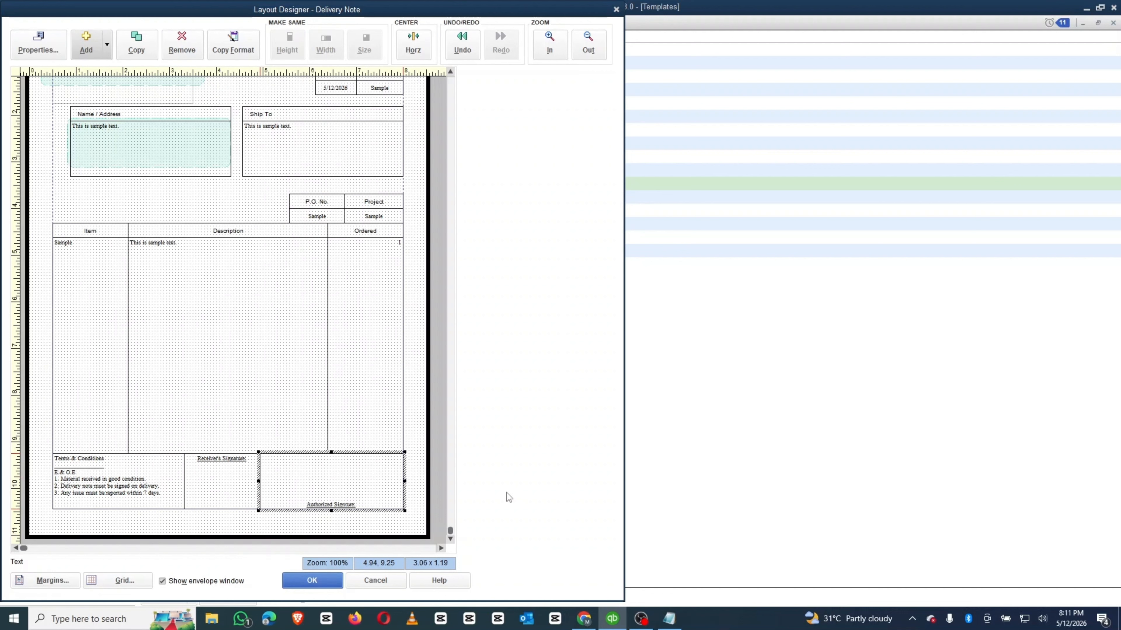
# - Make the authorized signature label's font bold
pyautogui.doubleClick(338, 505)
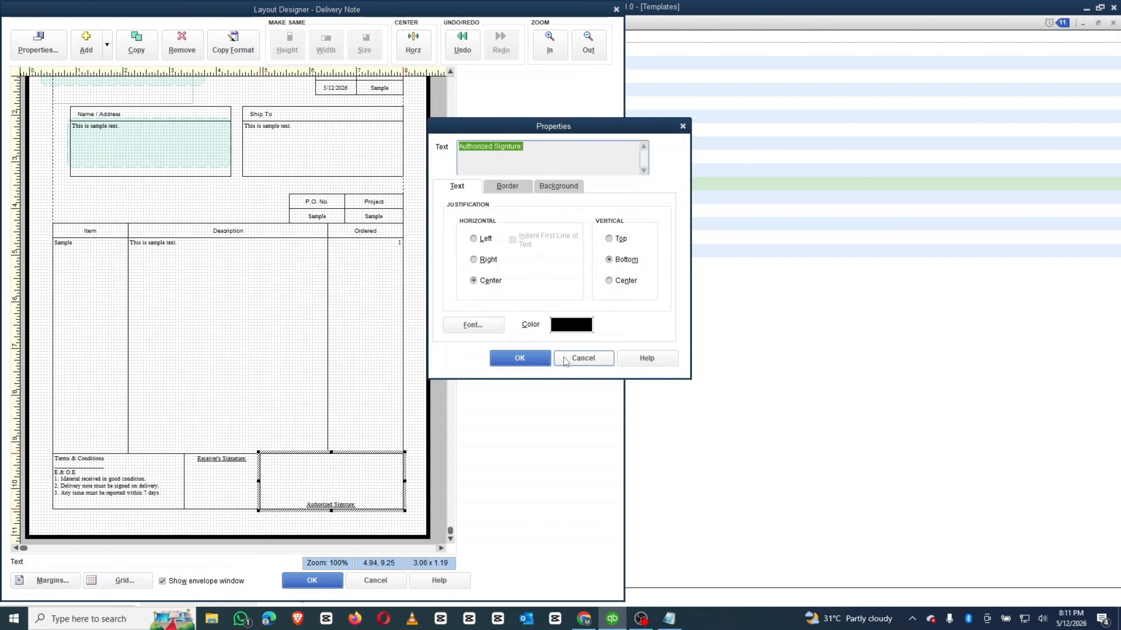
pyautogui.click(472, 325)
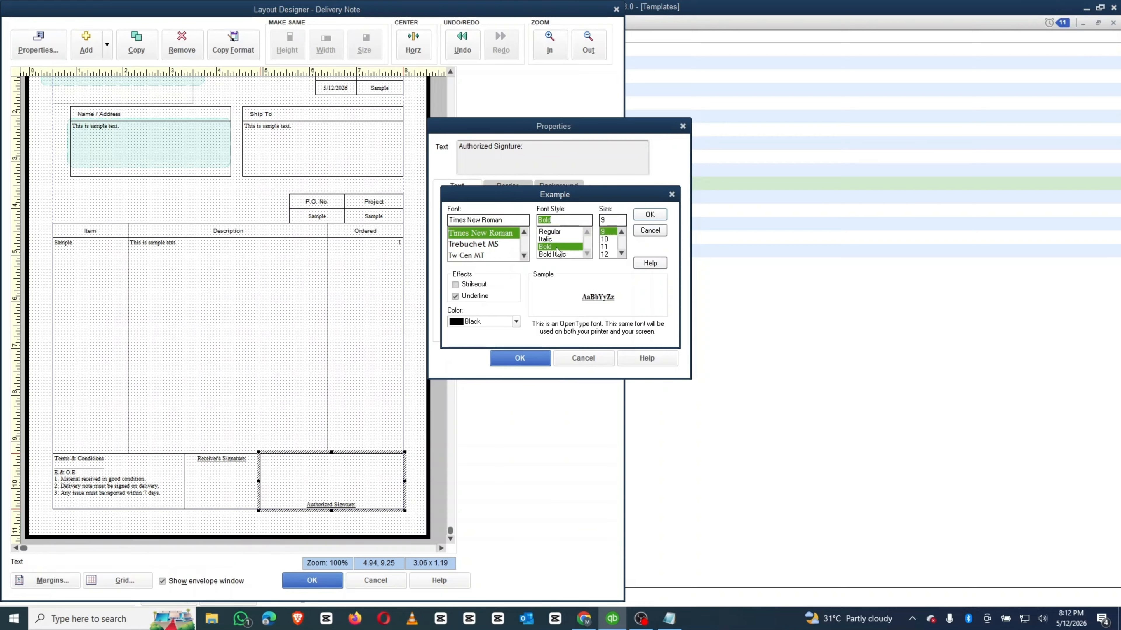
pyautogui.click(657, 216)
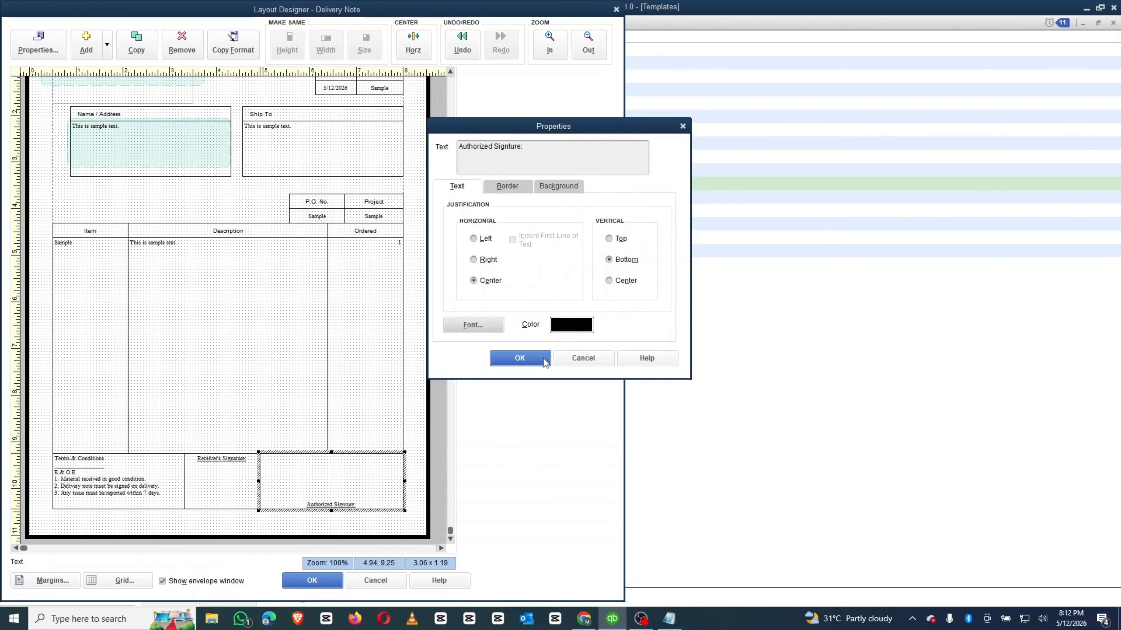
pyautogui.click(531, 359)
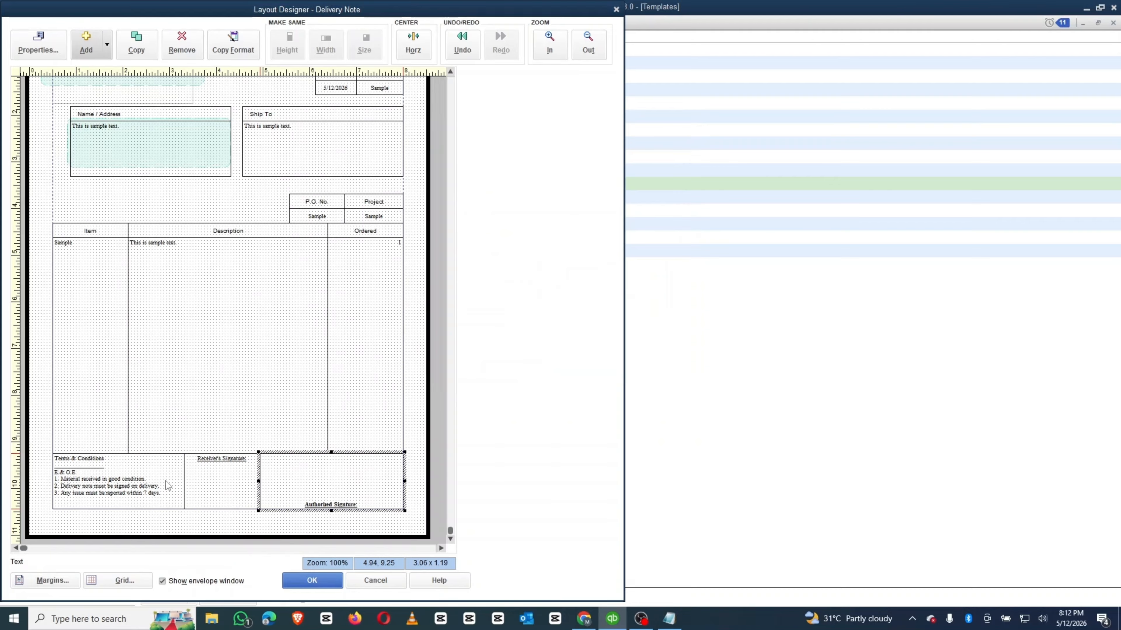
# - Make the font of the Receiver's Signature label bold
pyautogui.doubleClick(216, 469)
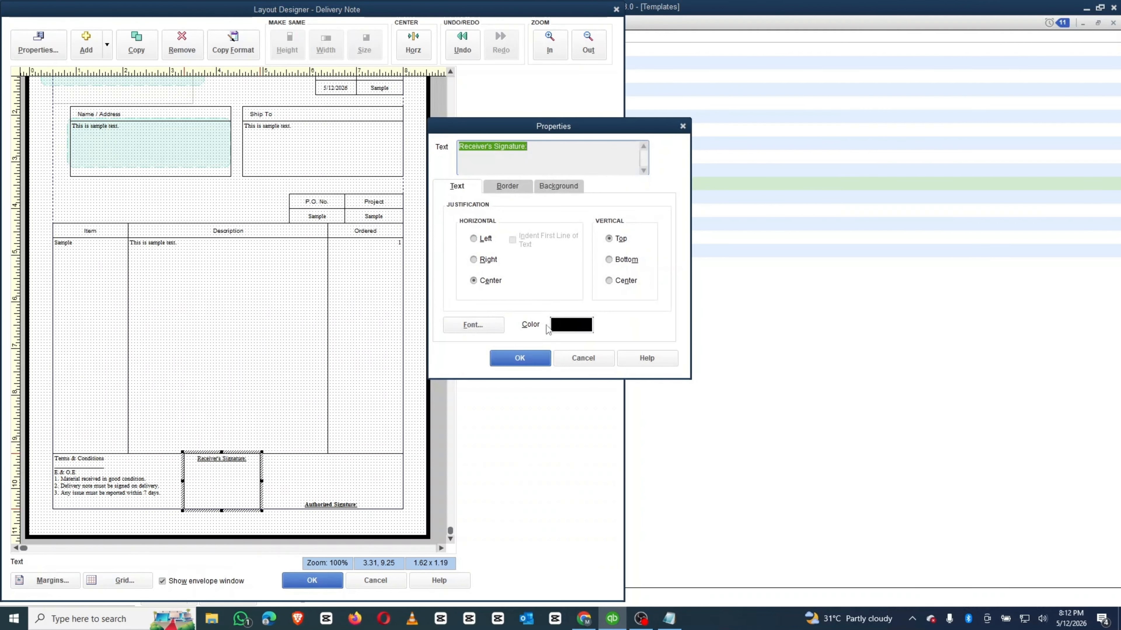
pyautogui.click(481, 325)
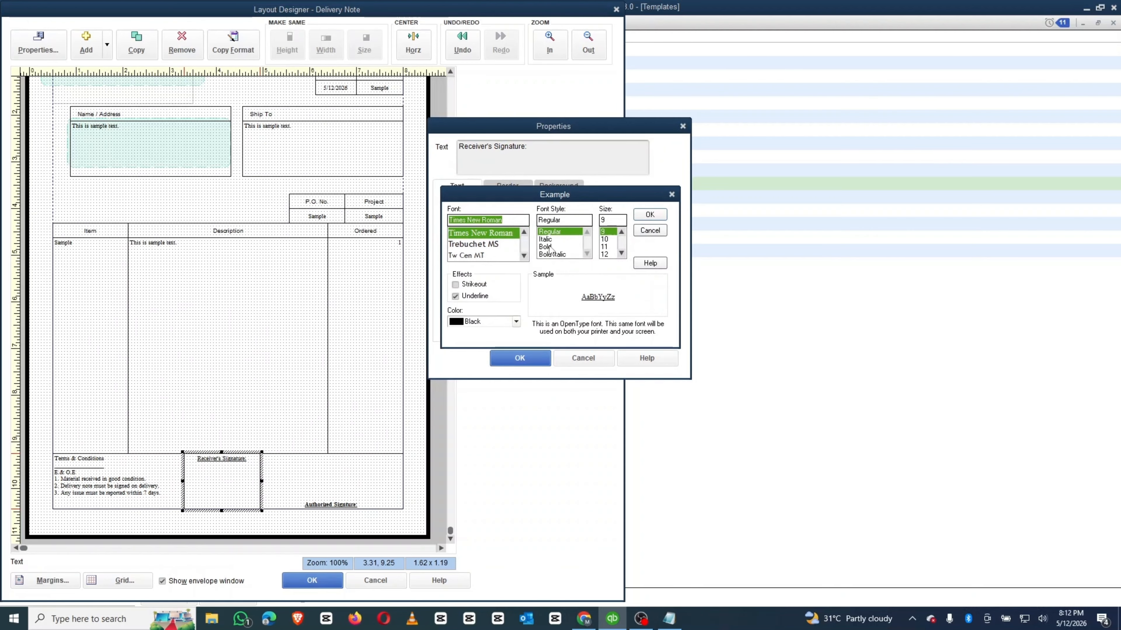
pyautogui.click(547, 247)
pyautogui.click(650, 215)
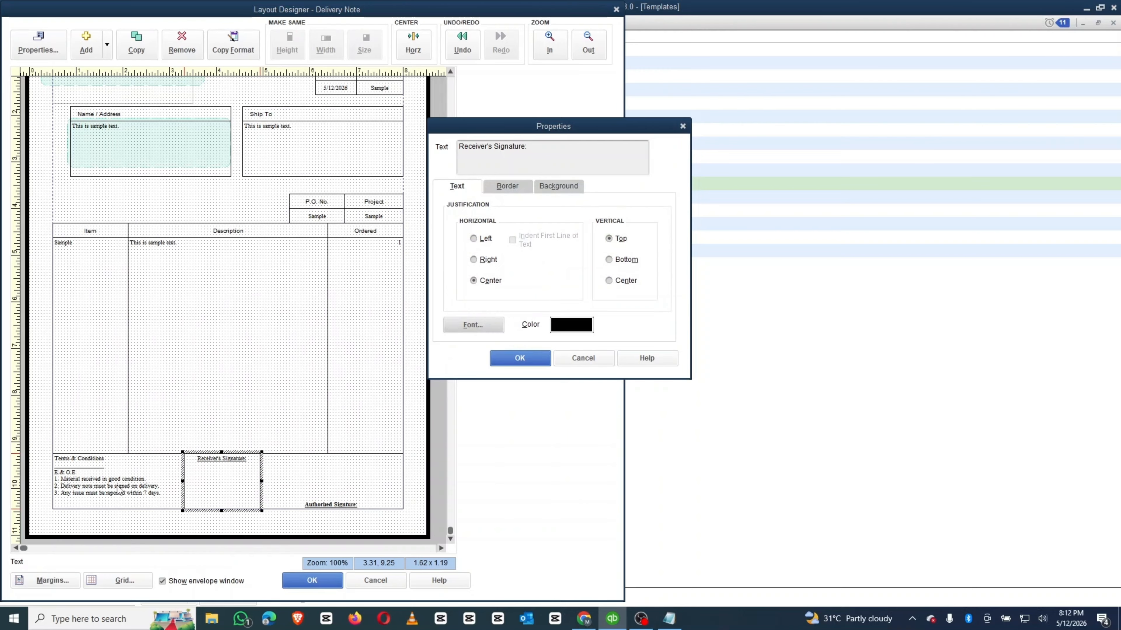
pyautogui.click(520, 358)
# - Make the font of the Terms & Conditions text box bold
pyautogui.click(105, 469)
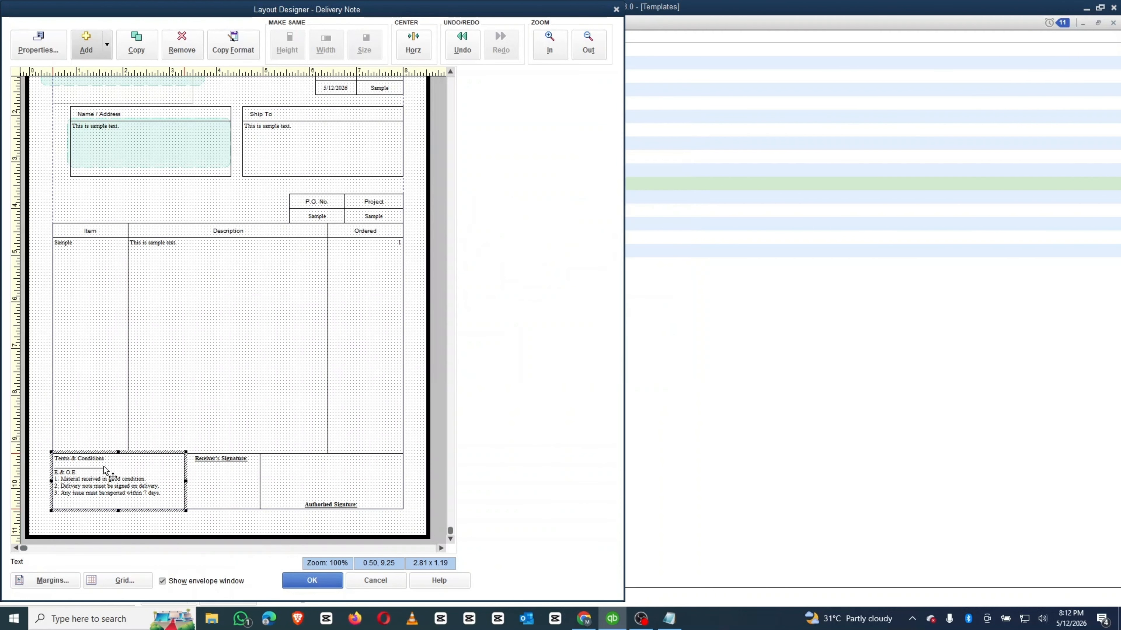
pyautogui.doubleClick(105, 469)
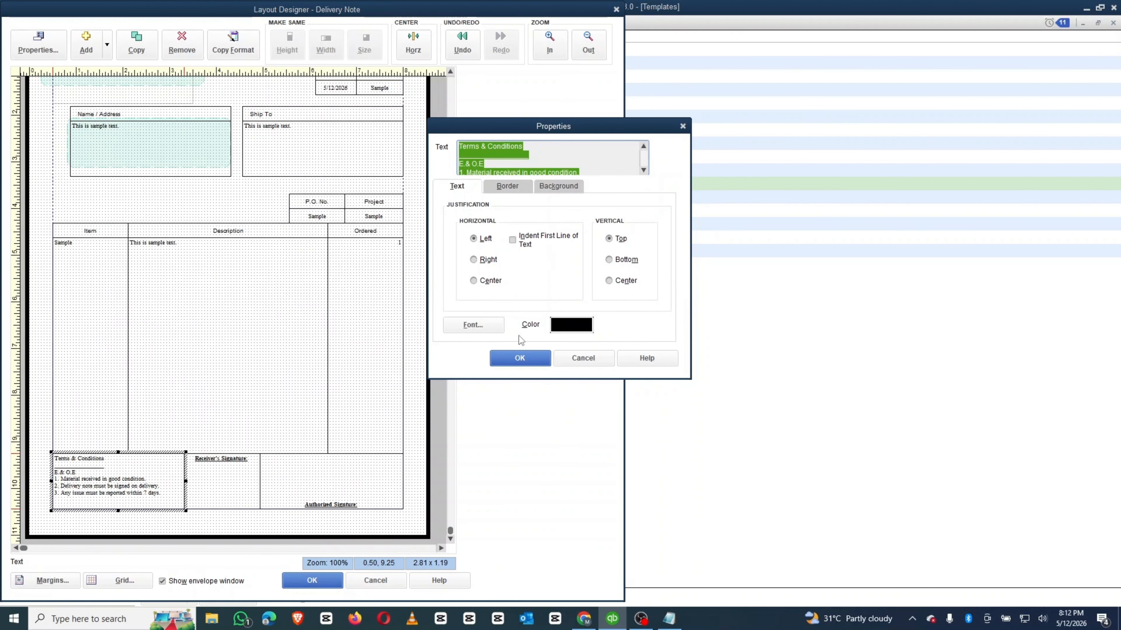
pyautogui.click(473, 325)
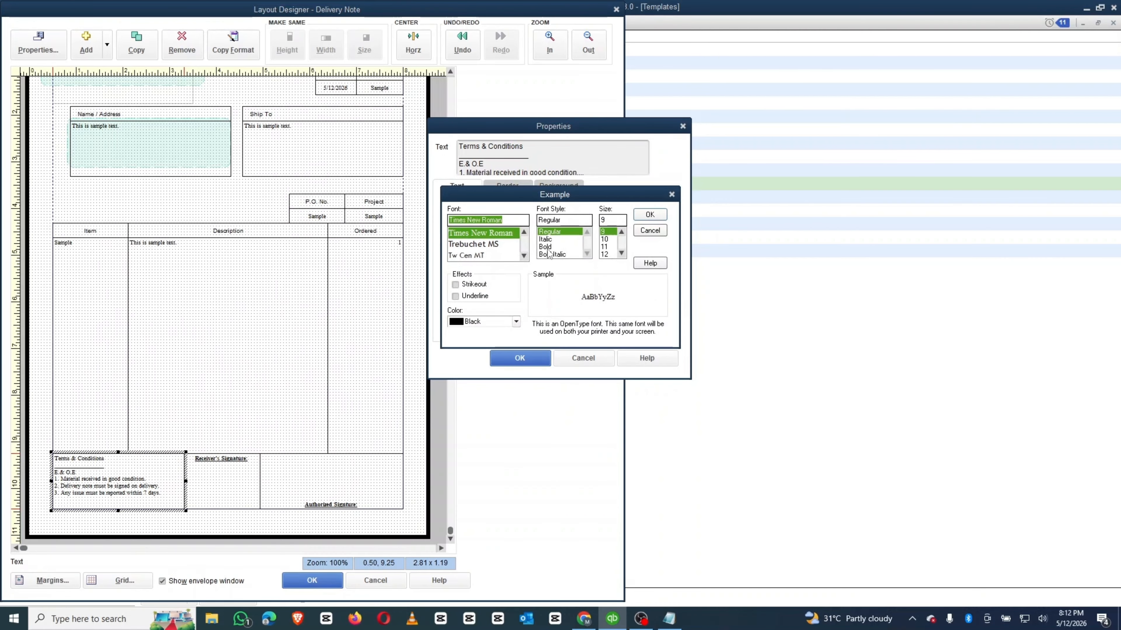
pyautogui.click(547, 247)
pyautogui.click(649, 214)
pyautogui.click(520, 358)
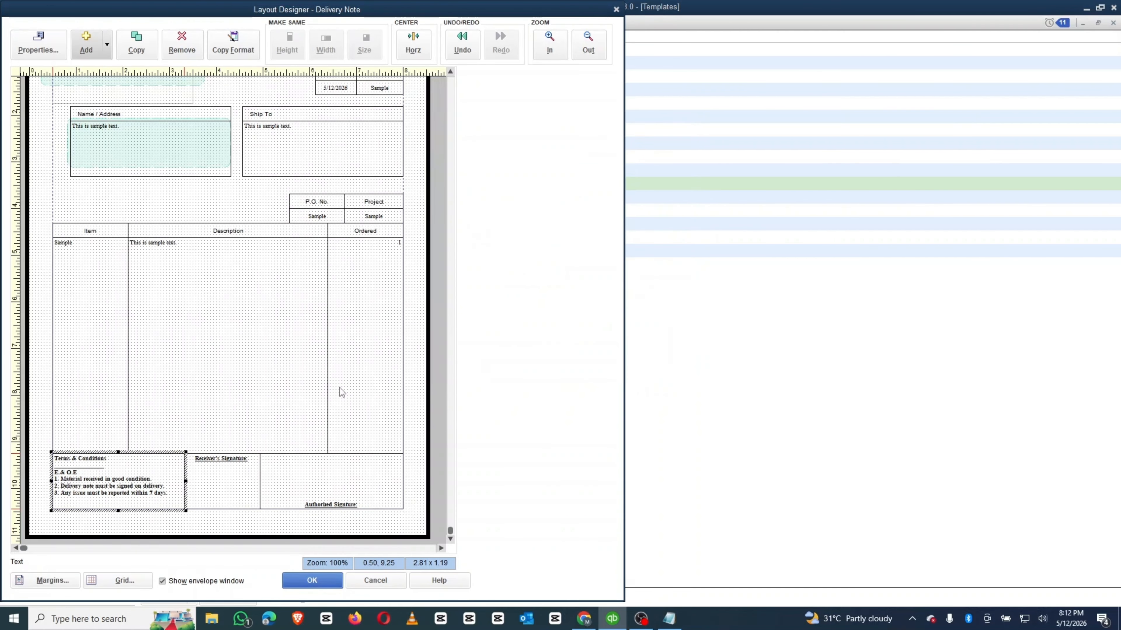
# - Accept the layout changes and check the Delivery Note in print preview, then return to the basic customization
pyautogui.click(331, 588)
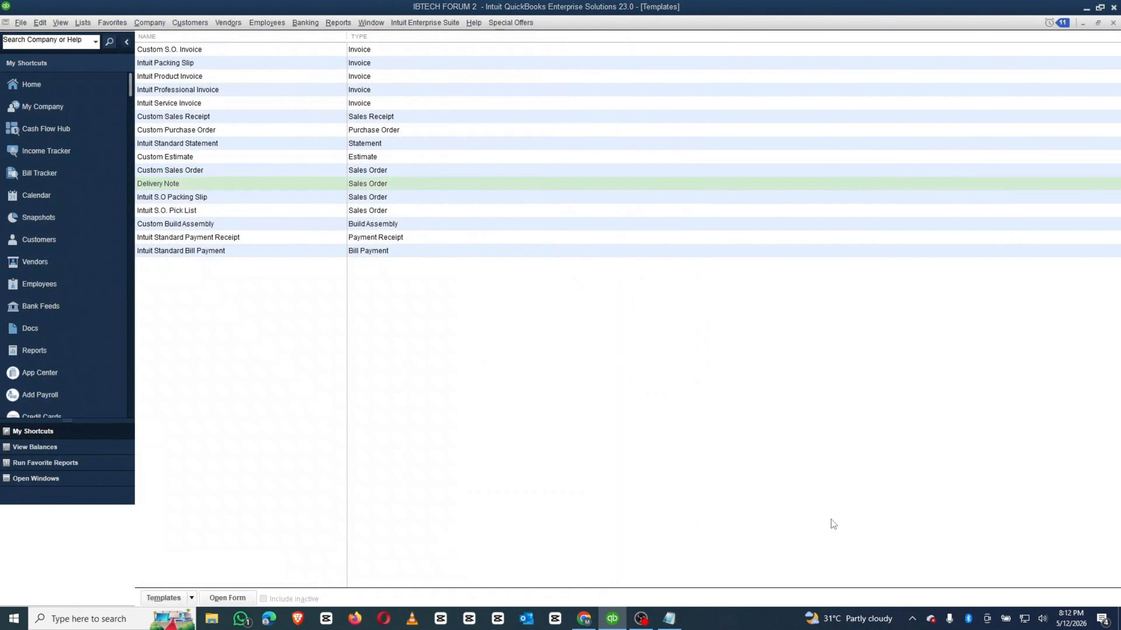
pyautogui.click(640, 359)
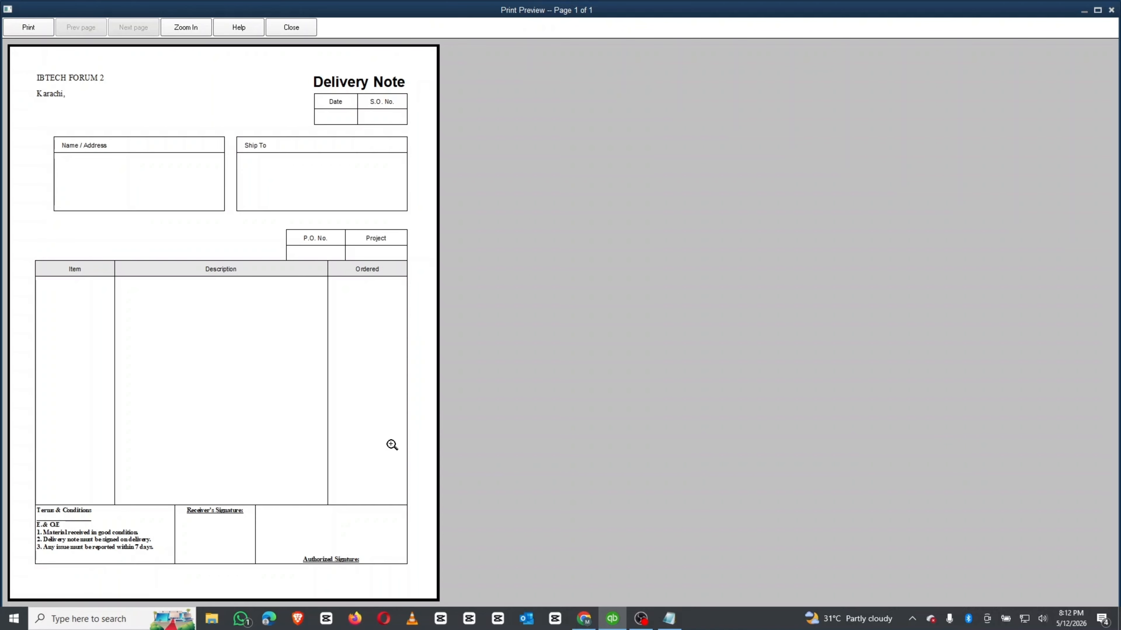
pyautogui.press('Escape')
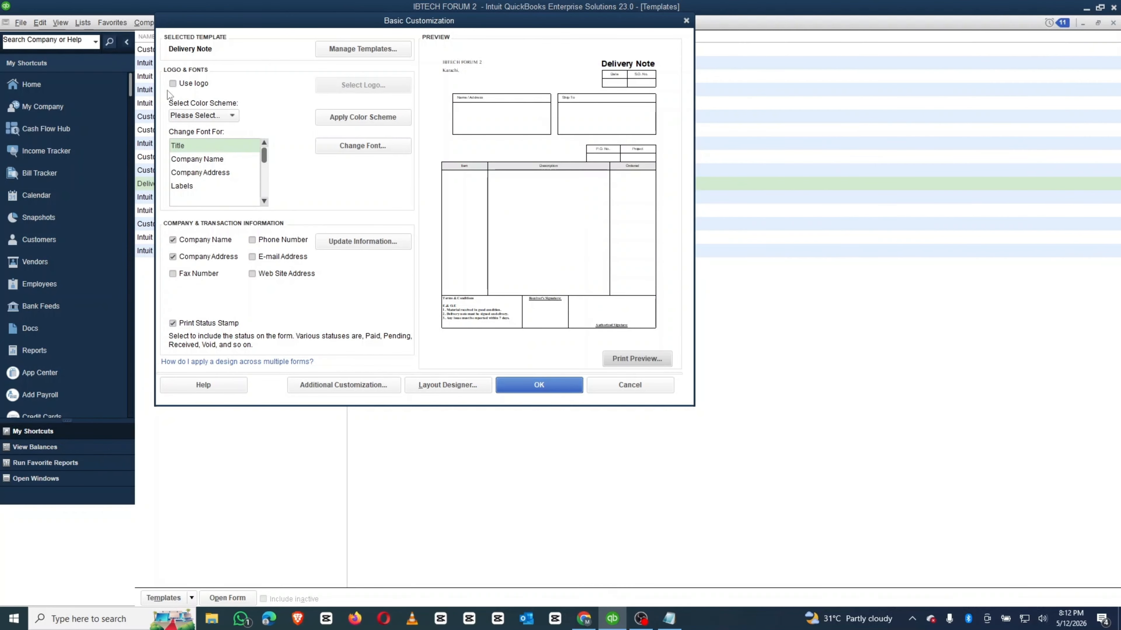
pyautogui.click(172, 83)
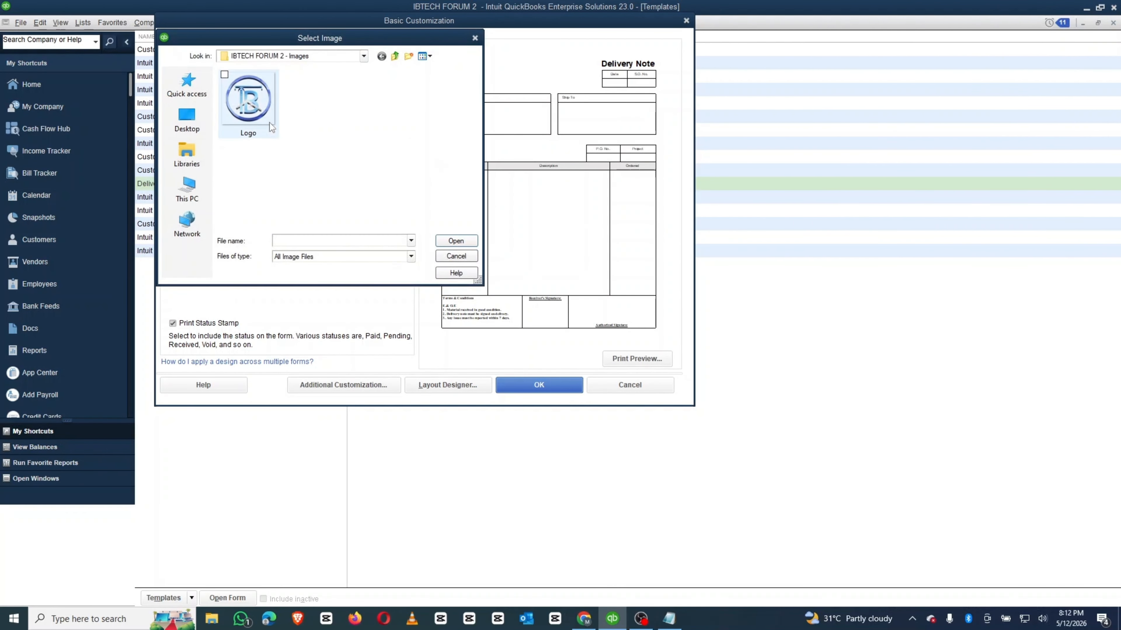
pyautogui.click(257, 106)
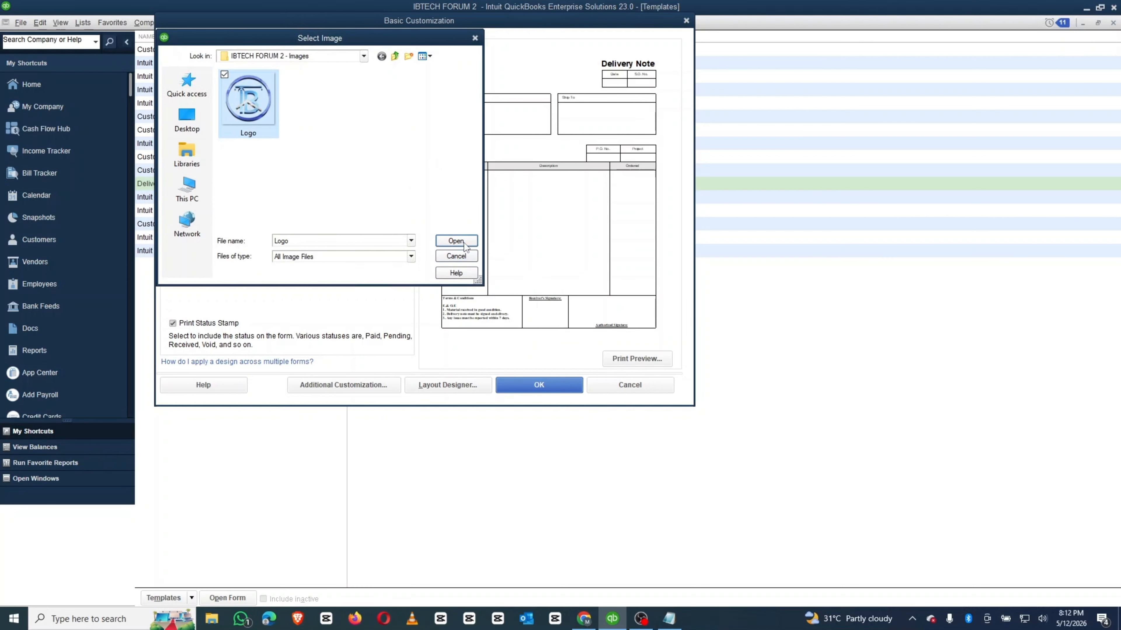
pyautogui.click(456, 256)
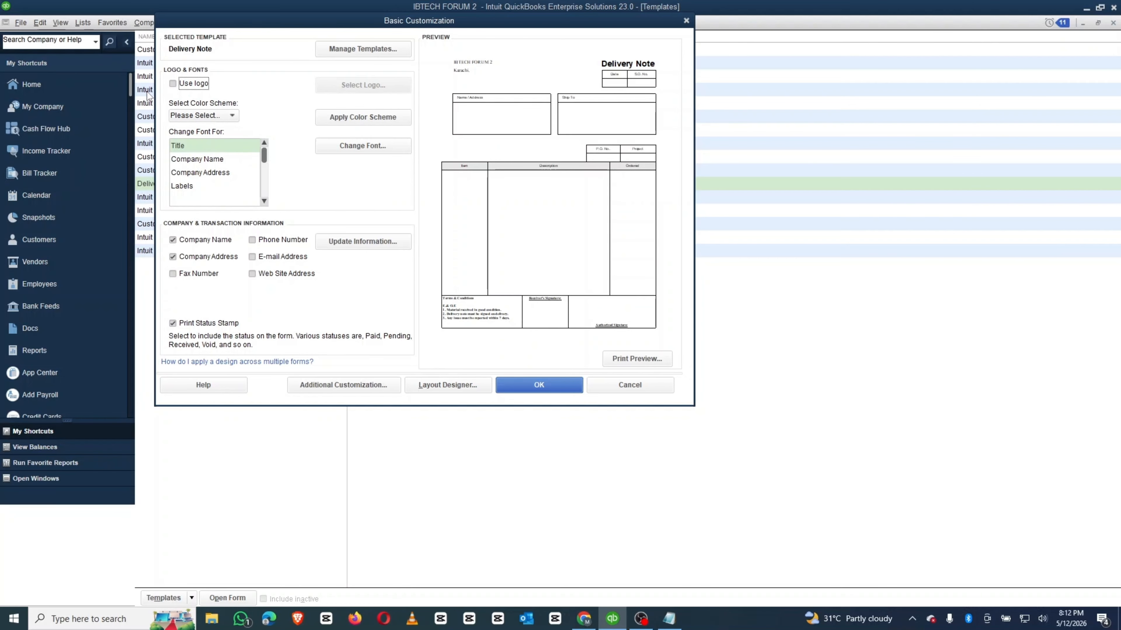
# - Enable the logo on the Delivery Note template using the image file Logo from the company's images folder
pyautogui.click(173, 84)
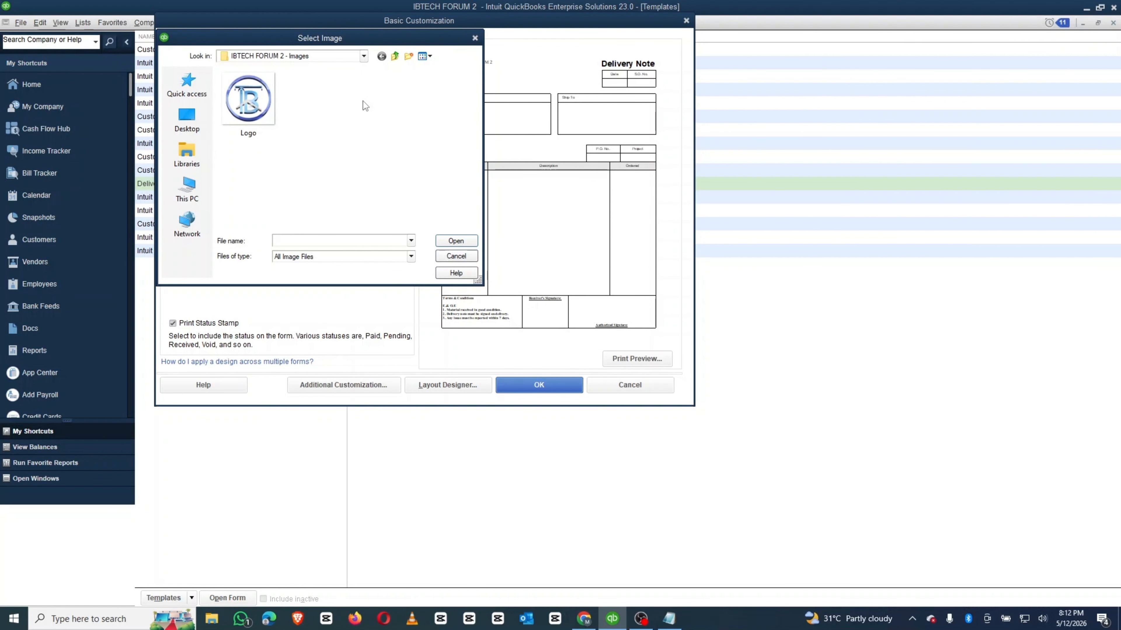
pyautogui.click(283, 100)
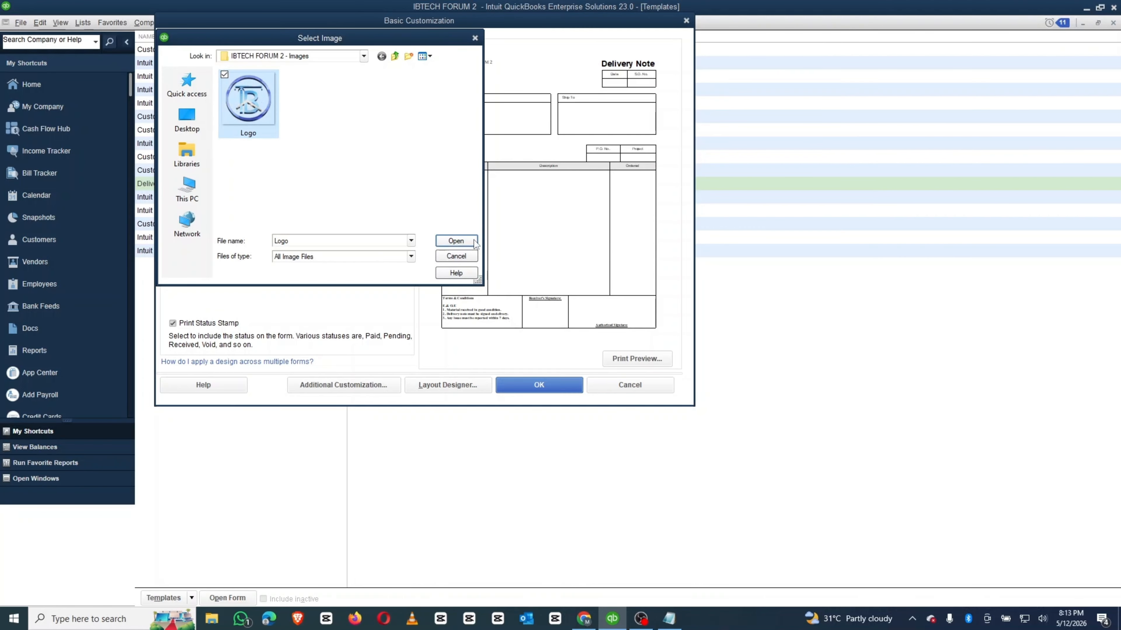
pyautogui.click(456, 241)
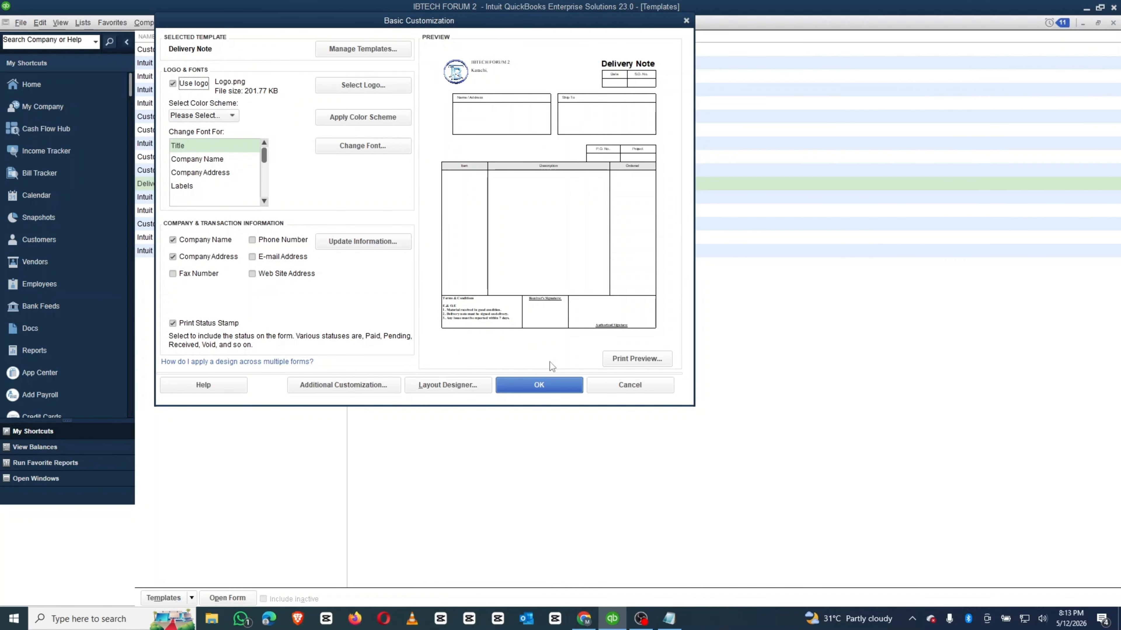
# - Reopen the template's layout and place the logo beside the company name, at about 0.69, 0.62
pyautogui.click(459, 388)
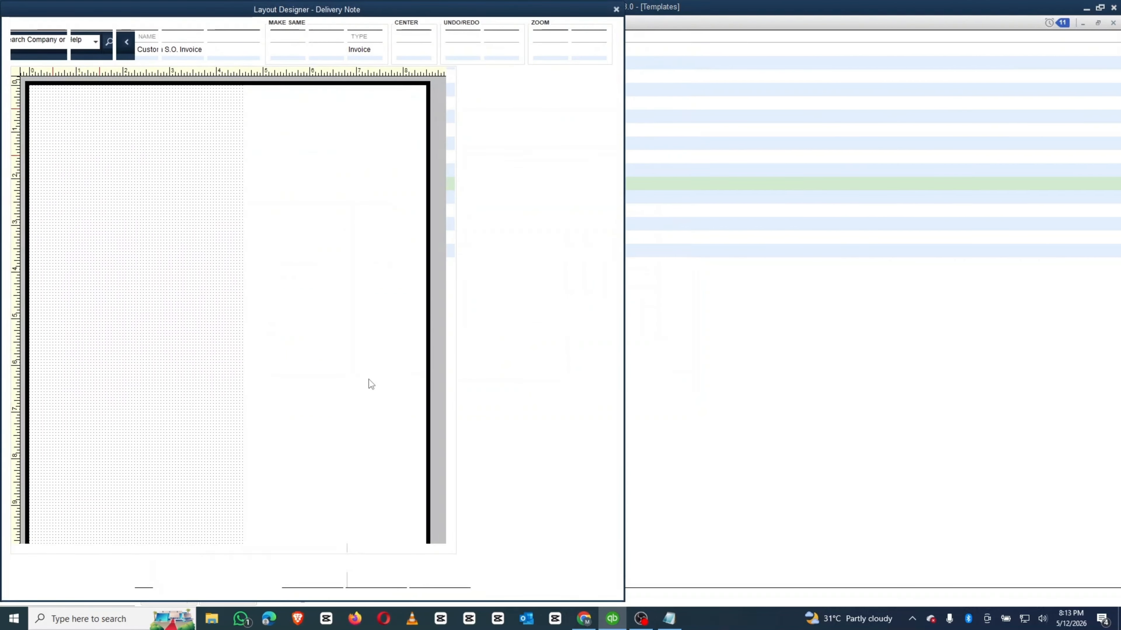
pyautogui.moveTo(101, 107); pyautogui.dragTo(77, 128)
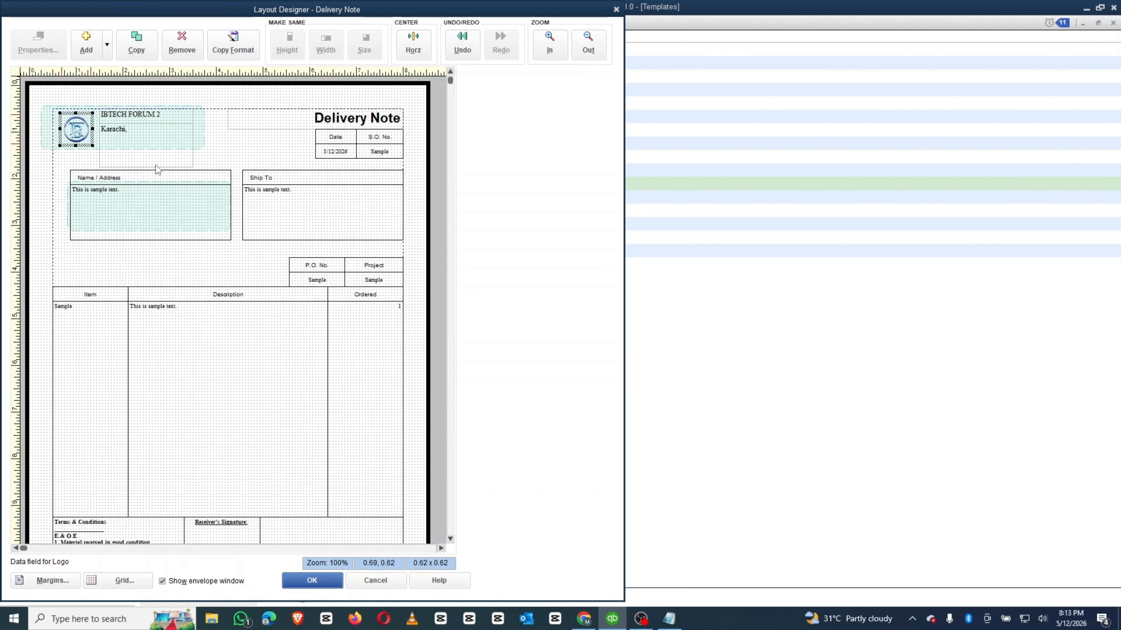
pyautogui.click(143, 118)
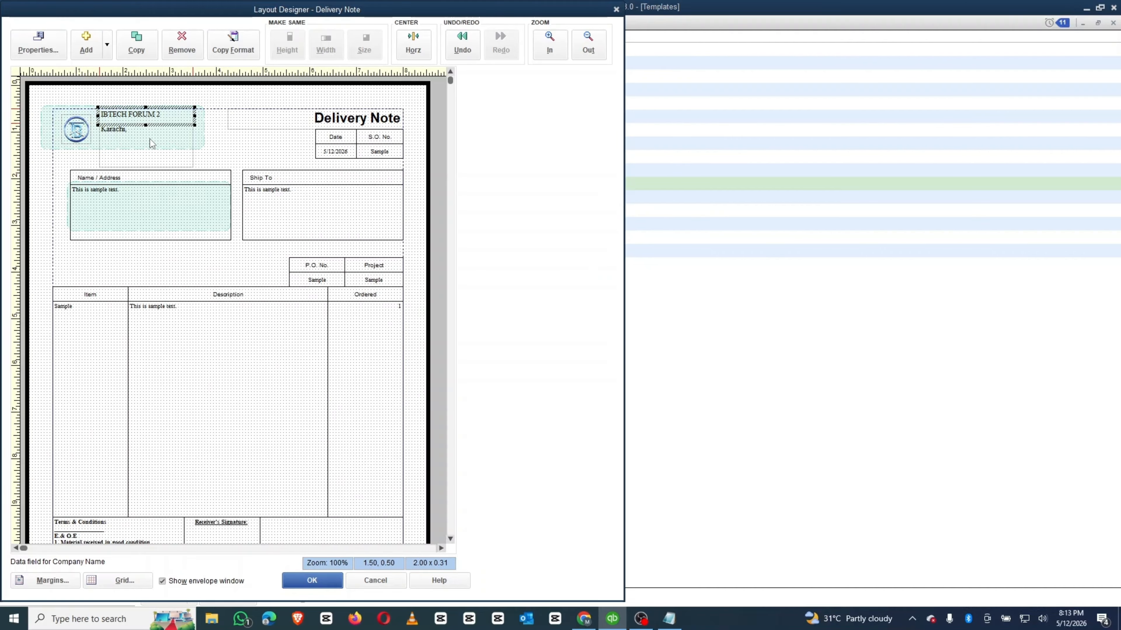
pyautogui.click(86, 133)
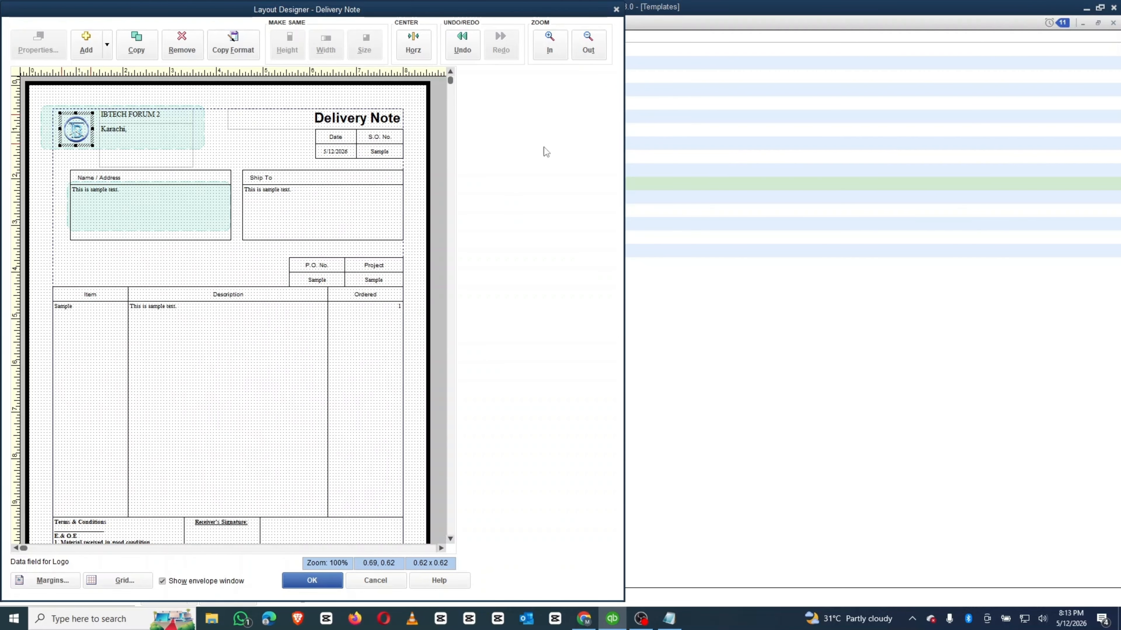
# - Move the Delivery Note title toward the page's center, at about 1.50, 0.56, accept the layout and open the print preview
pyautogui.click(304, 126)
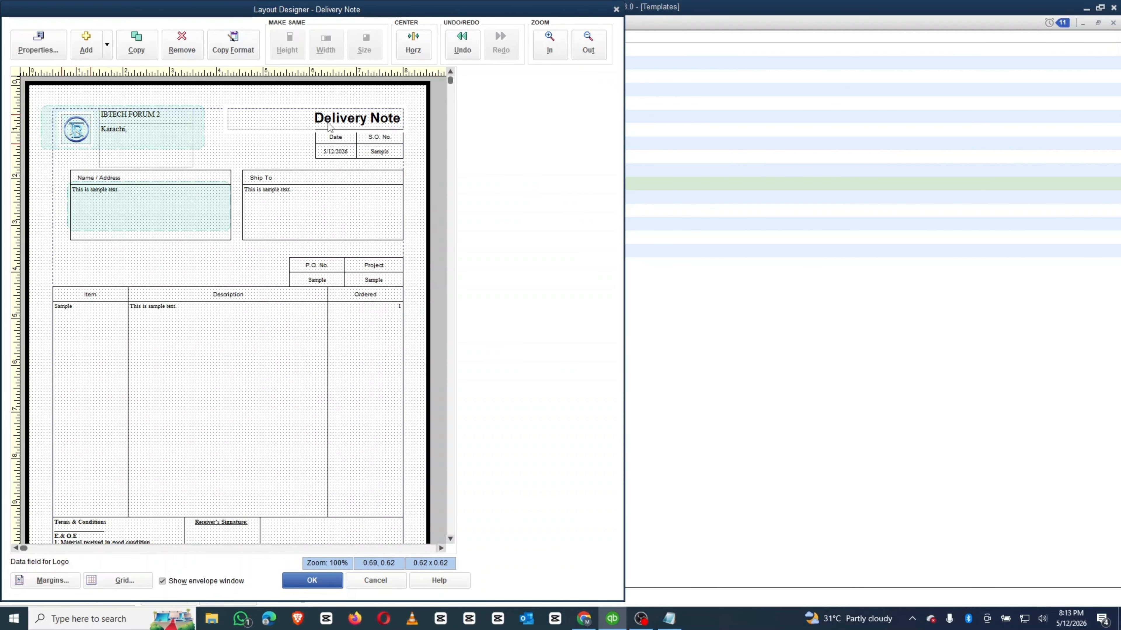
pyautogui.moveTo(356, 124); pyautogui.dragTo(226, 125)
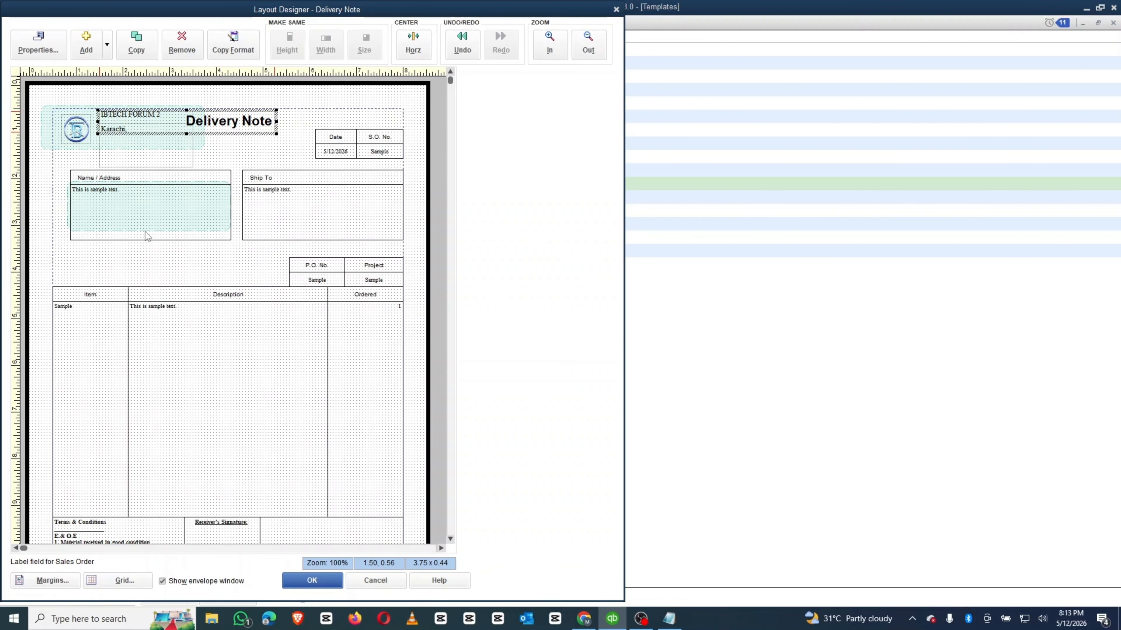
pyautogui.moveTo(236, 128)
pyautogui.mouseDown()
pyautogui.moveTo(291, 143)
pyautogui.moveTo(237, 126)
pyautogui.mouseUp()
pyautogui.click(314, 581)
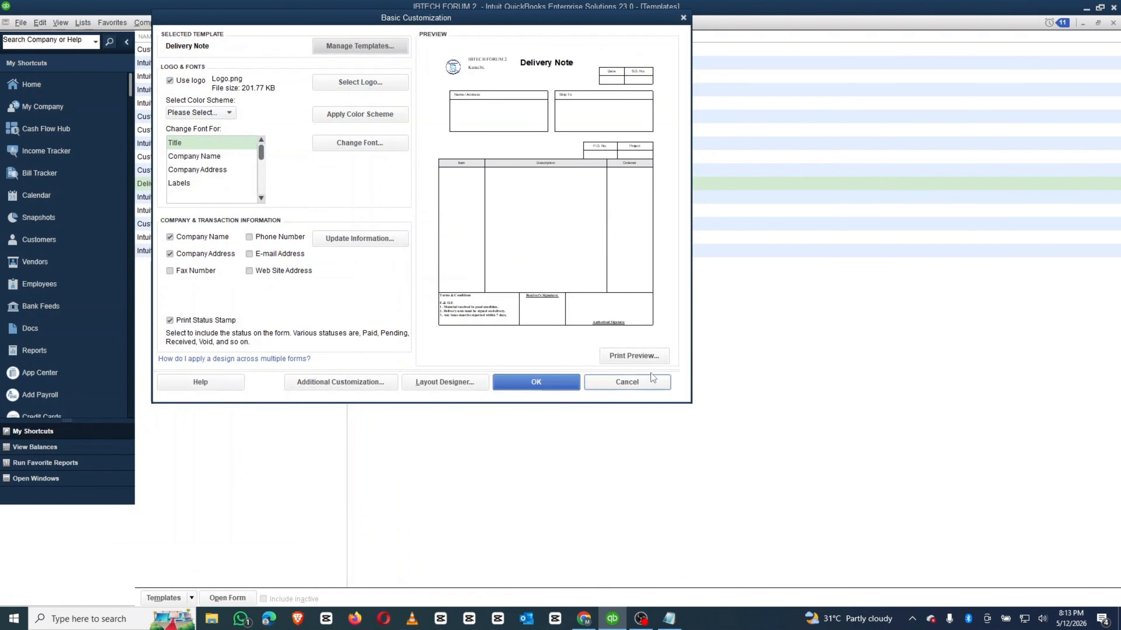
pyautogui.click(627, 356)
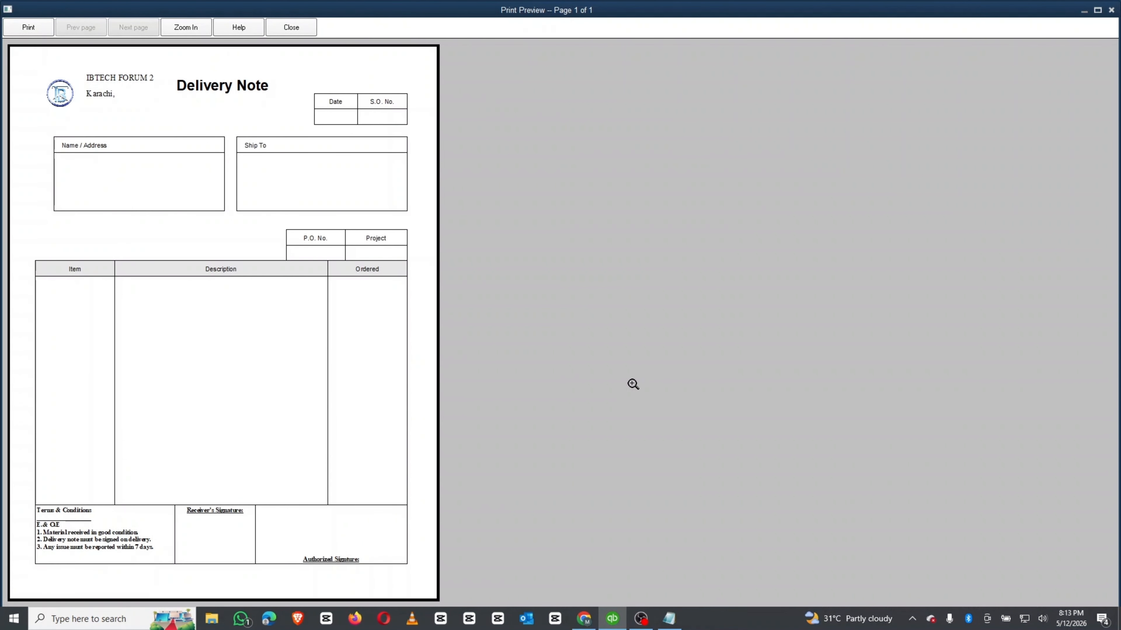